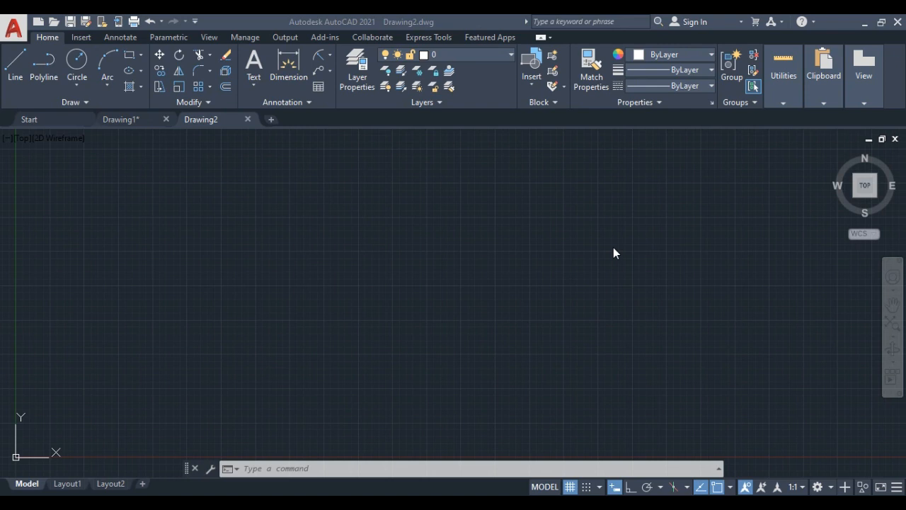
# Review which 2D object snap modes are enabled for the drawing
pyautogui.rightClick(613, 248)
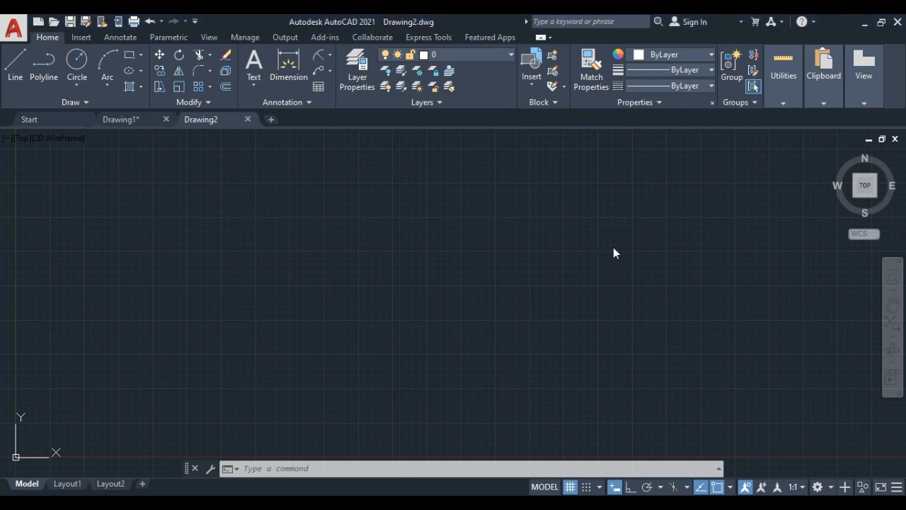
pyautogui.press('Escape')
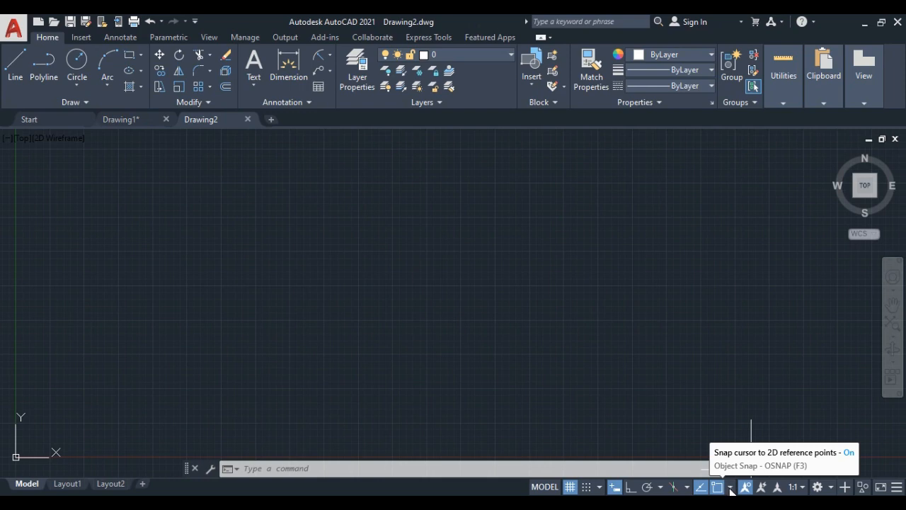
pyautogui.click(730, 488)
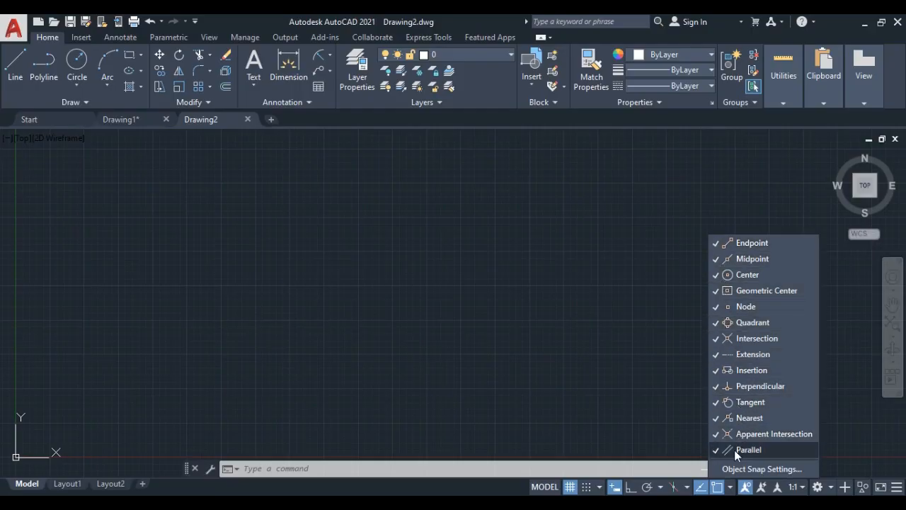
pyautogui.click(653, 418)
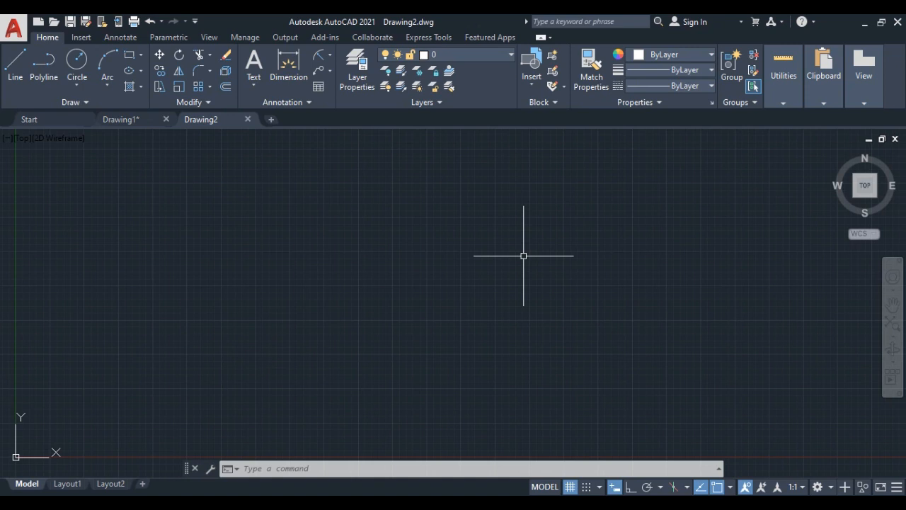
# In Drawing1, draw an 80-unit horizontal base line rightward in the empty area left of the dimensioned L-shaped profile
pyautogui.click(123, 123)
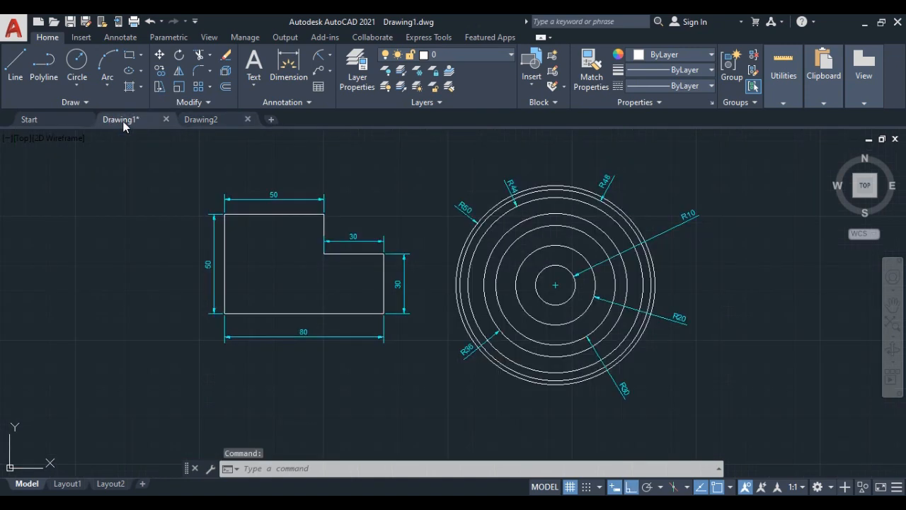
pyautogui.scroll(2, 322, 253)
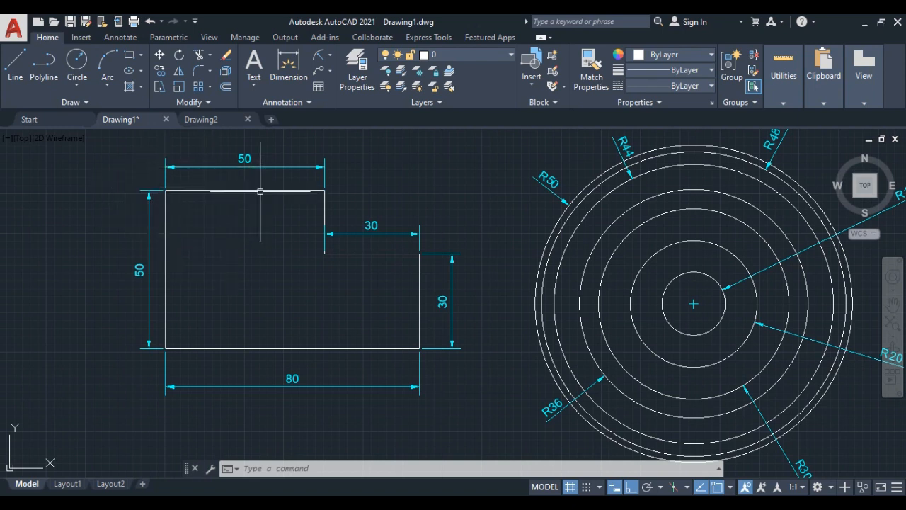
pyautogui.moveTo(217, 253); pyautogui.dragTo(499, 272, button='middle')
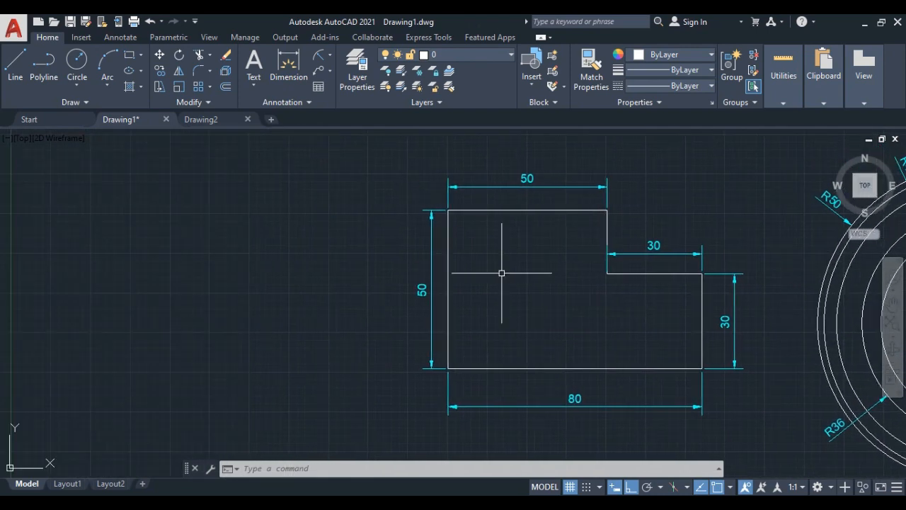
pyautogui.moveTo(264, 276); pyautogui.dragTo(276, 254, button='middle')
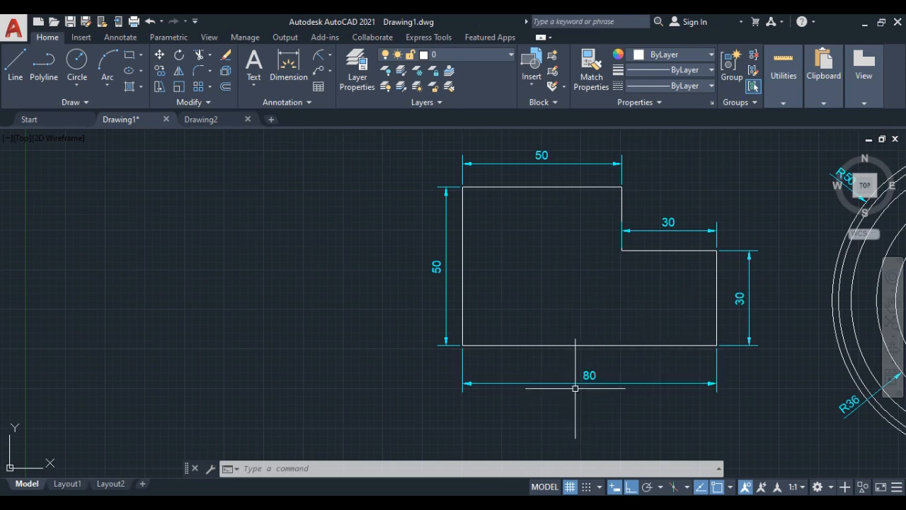
pyautogui.moveTo(278, 362); pyautogui.dragTo(318, 363, button='middle')
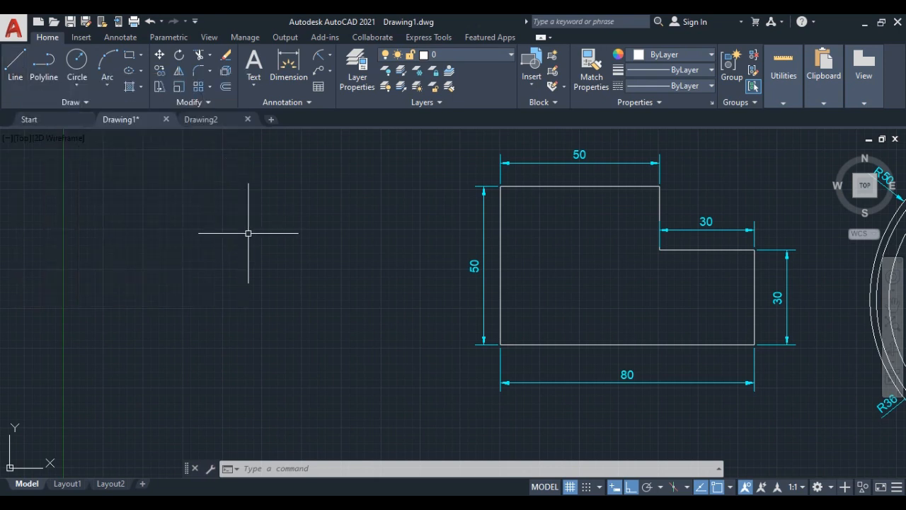
pyautogui.write('L')
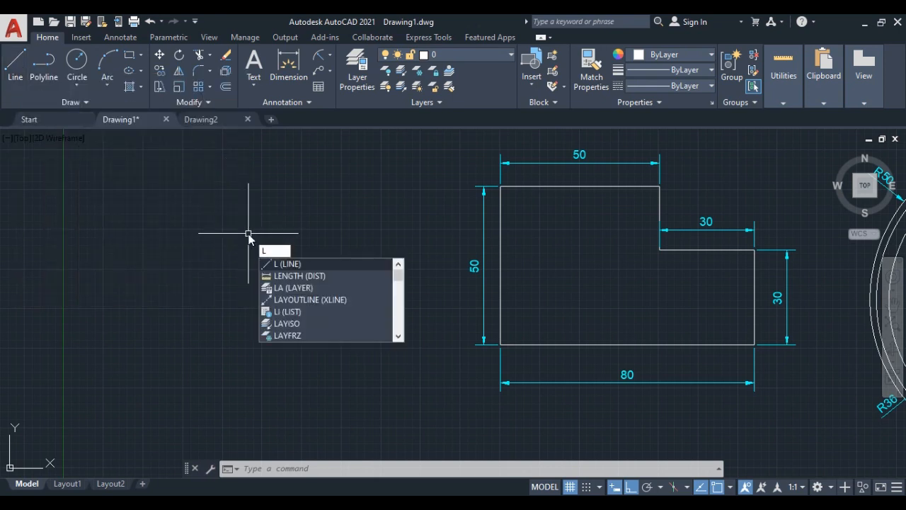
pyautogui.press('Escape')
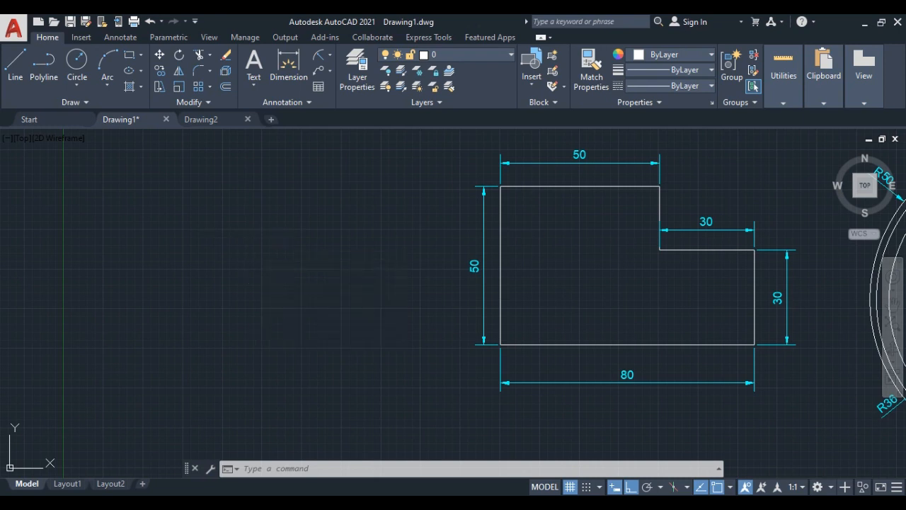
pyautogui.press('Return')
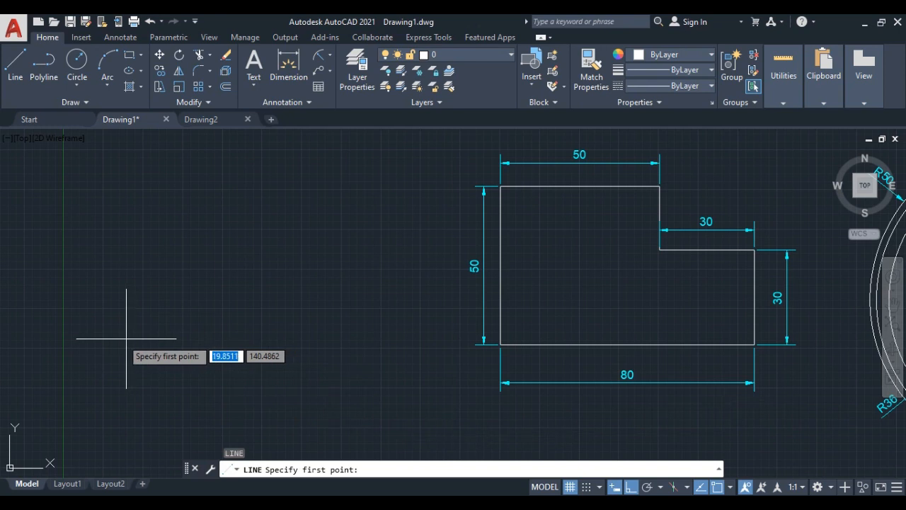
pyautogui.click(85, 337)
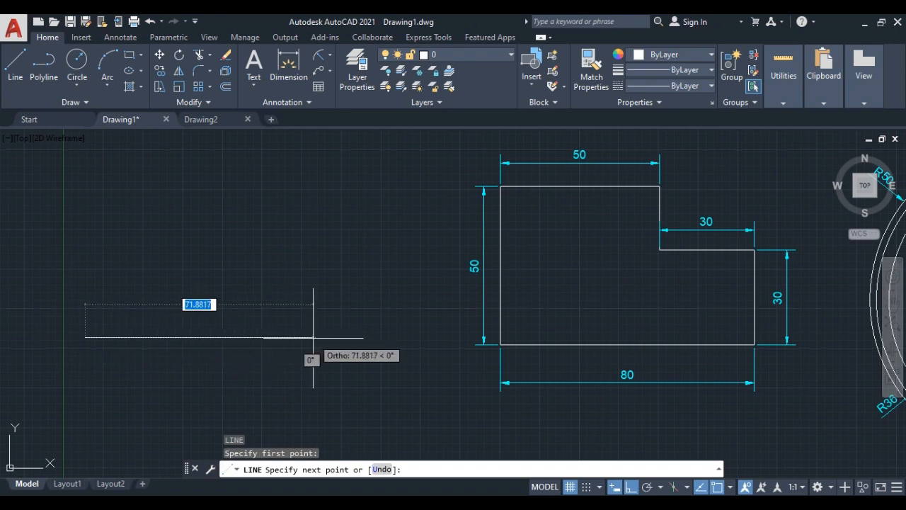
pyautogui.write('80')
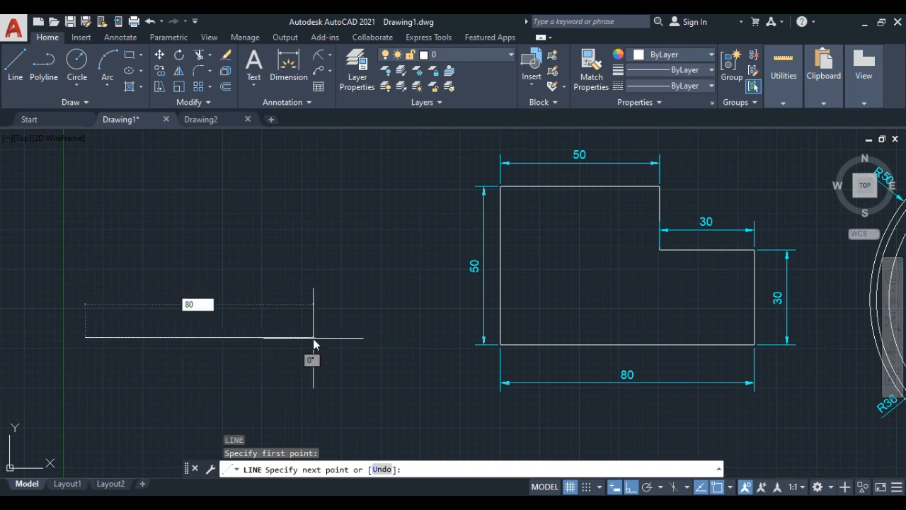
pyautogui.press('Return')
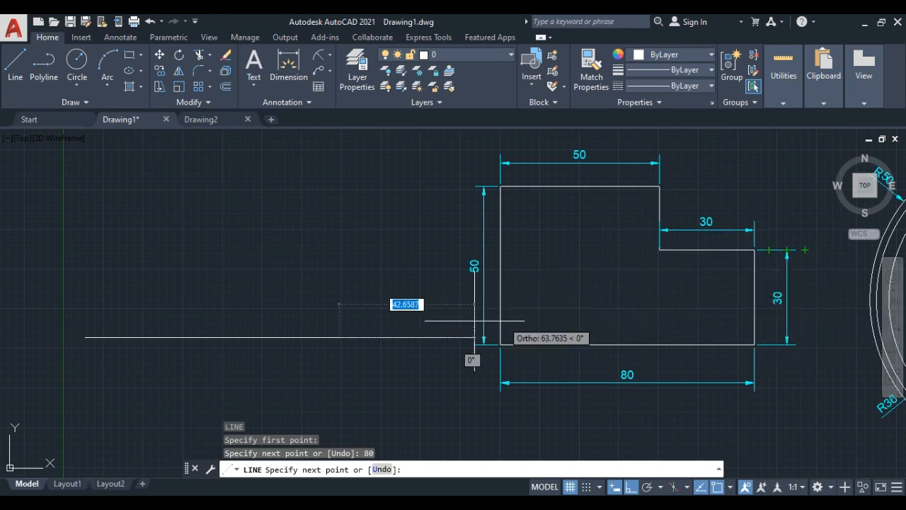
# Continue from the base line's right end with a 30-unit line upward and a 30-unit line to the left, ending the Line command
pyautogui.write('30')
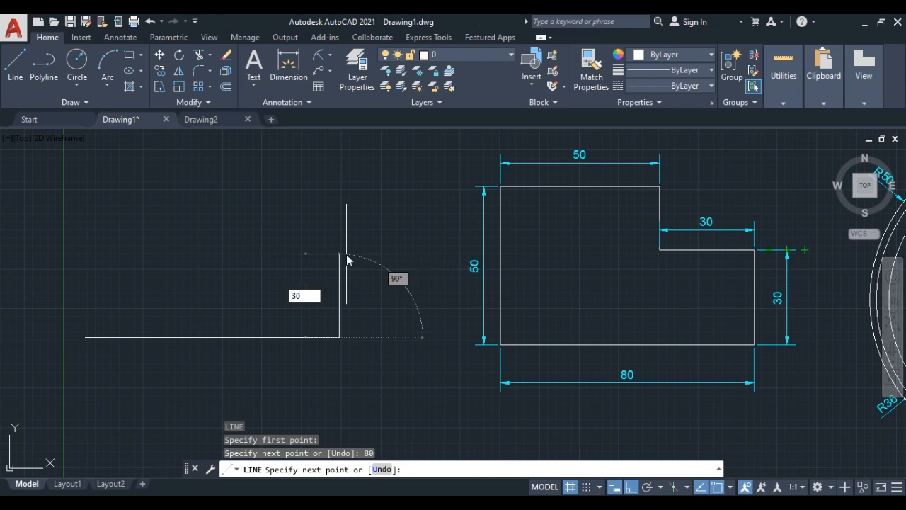
pyautogui.press('Return')
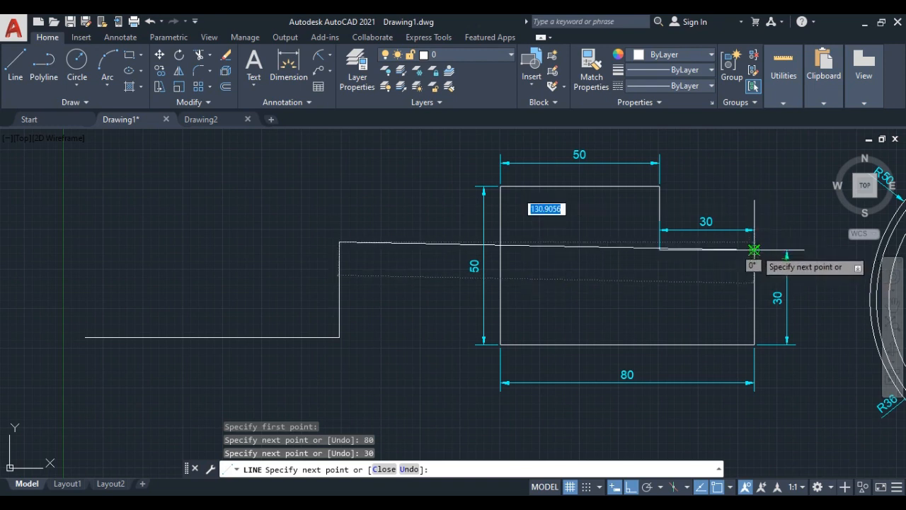
pyautogui.click(661, 249)
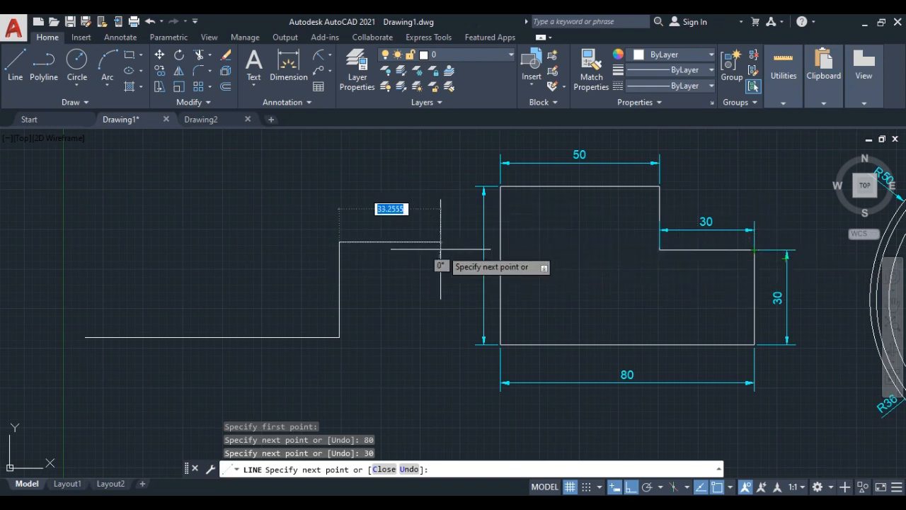
pyautogui.click(340, 242)
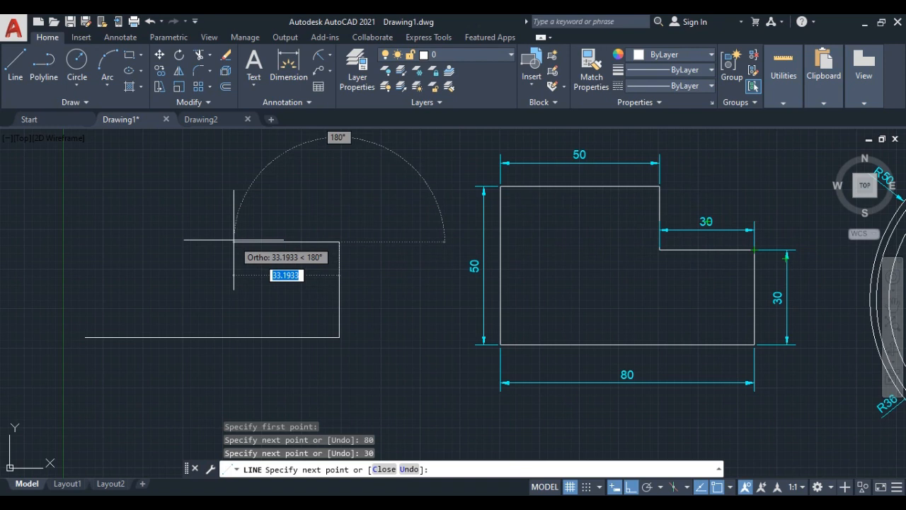
pyautogui.write('30')
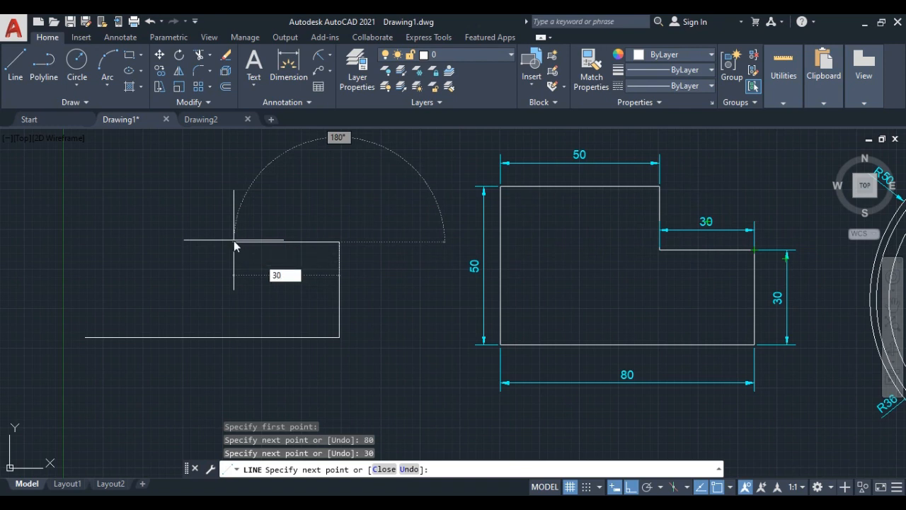
pyautogui.press('Return')
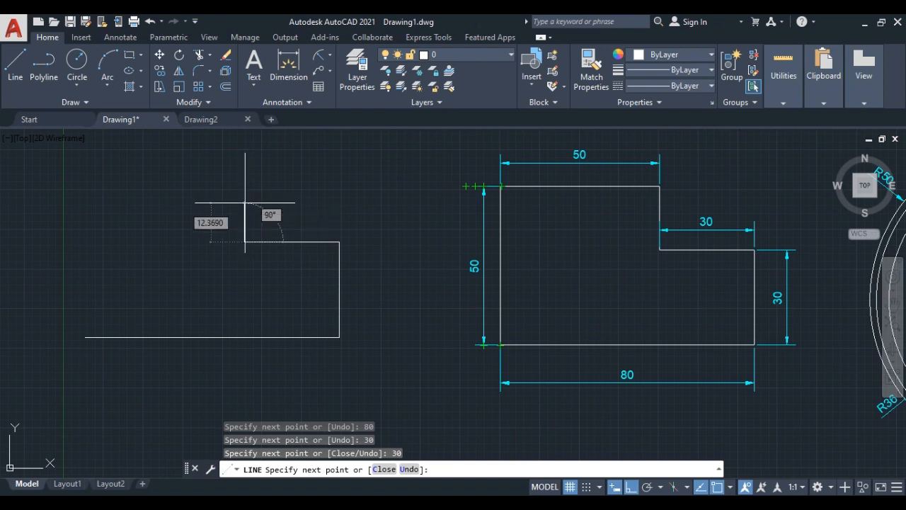
pyautogui.press('Escape')
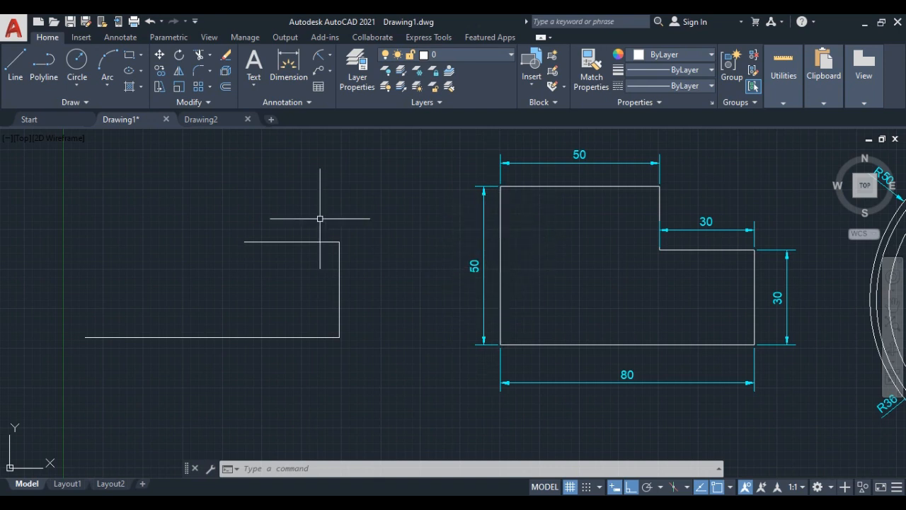
# Complete the L-shaped outline from the base's left end: 50 units up, 50 units right, and down to the open end of the step
pyautogui.click(13, 71)
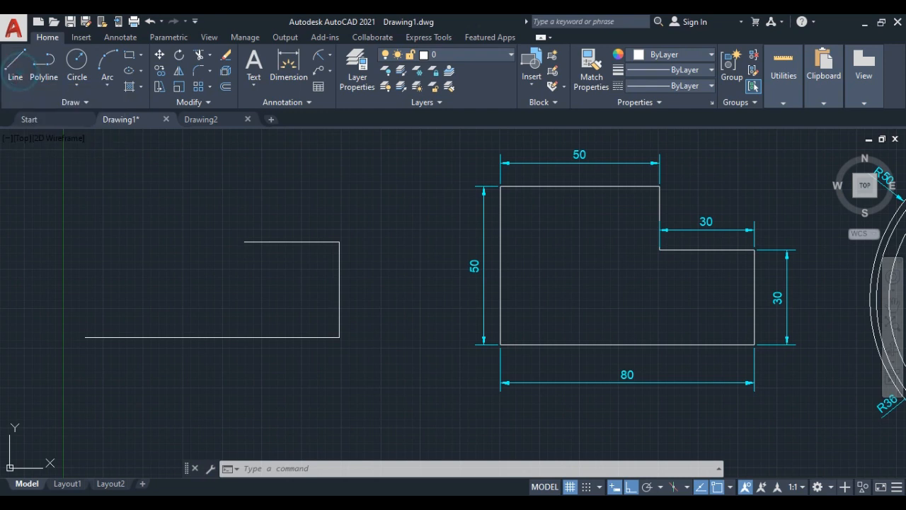
pyautogui.click(85, 337)
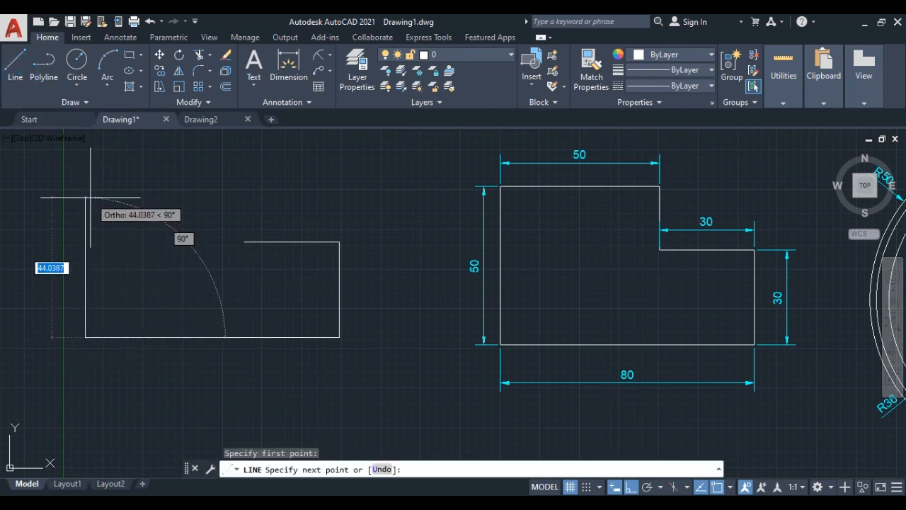
pyautogui.write('50')
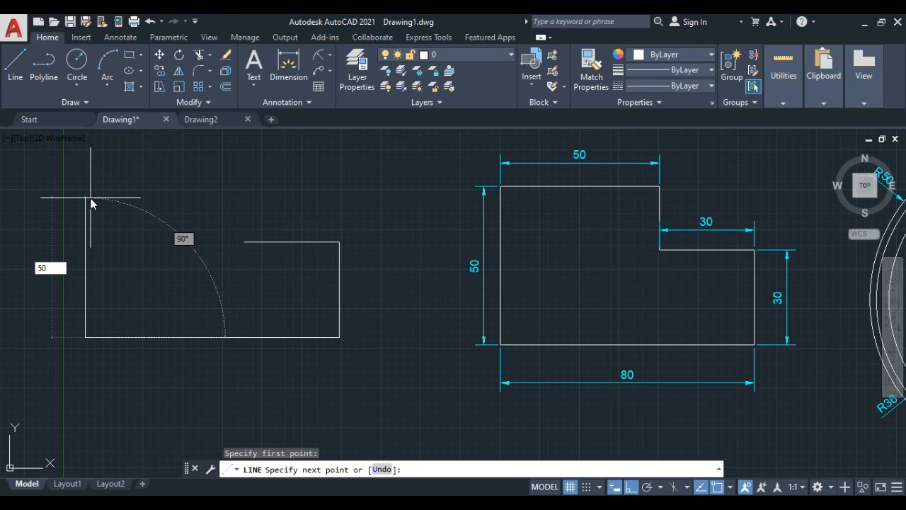
pyautogui.press('Return')
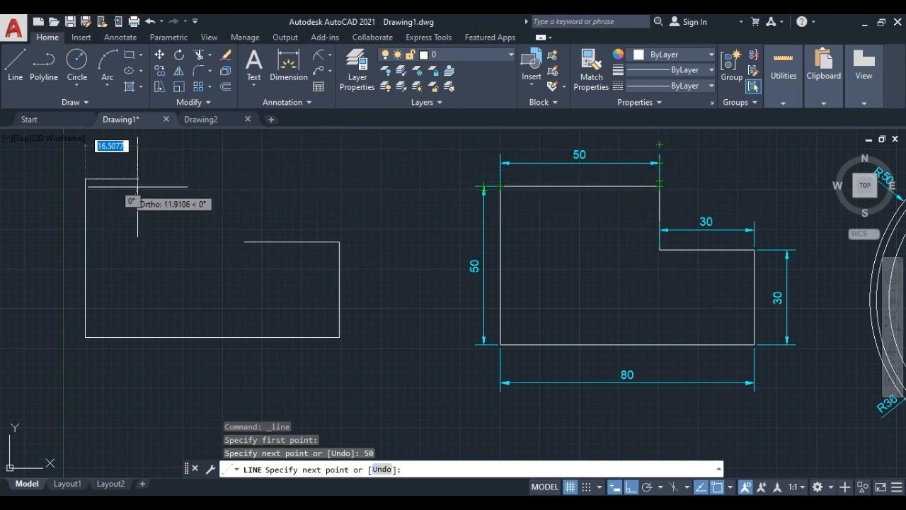
pyautogui.write('50')
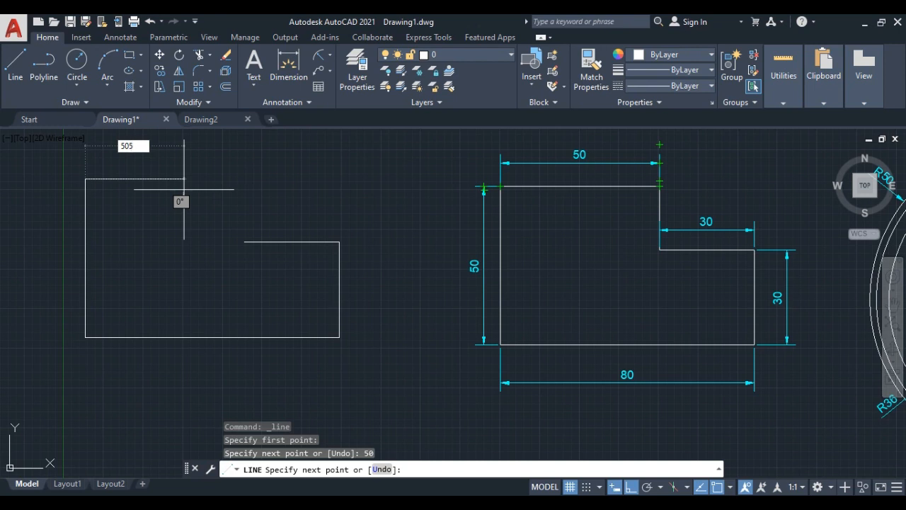
pyautogui.press('Return')
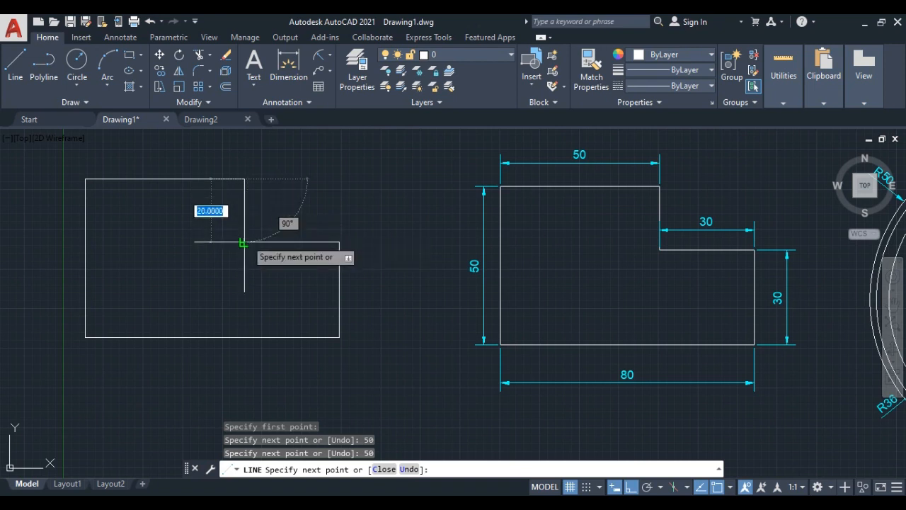
pyautogui.click(243, 243)
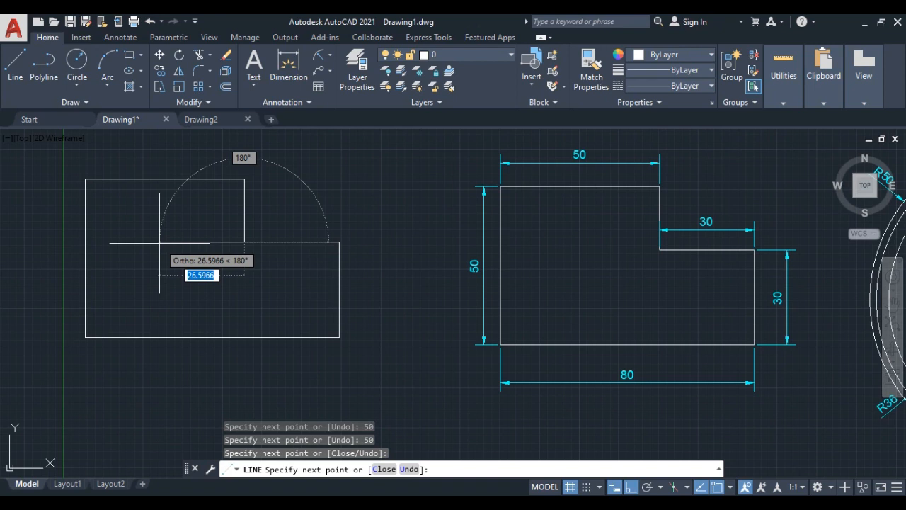
pyautogui.press('Escape')
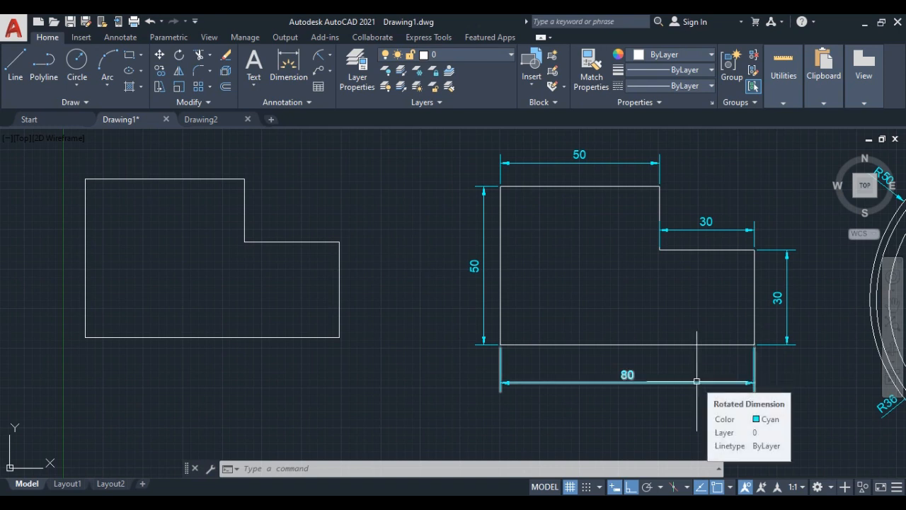
# Examine the radius dimensions of the concentric circles beside the dimensioned L-shaped profile
pyautogui.moveTo(691, 283)
pyautogui.mouseDown(button='middle')
pyautogui.moveTo(417, 314)
pyautogui.moveTo(220, 306)
pyautogui.moveTo(182, 288)
pyautogui.mouseUp(button='middle')
pyautogui.scroll(-2, 181, 288)
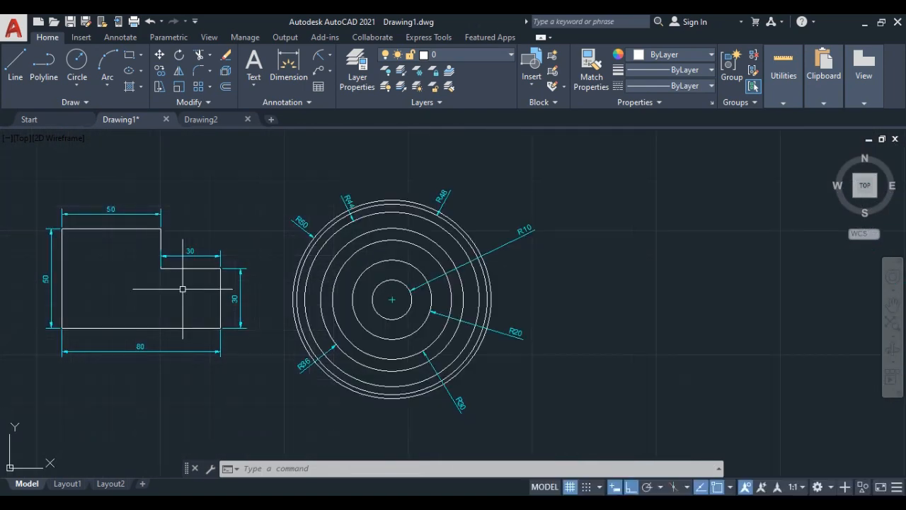
pyautogui.scroll(2, 276, 291)
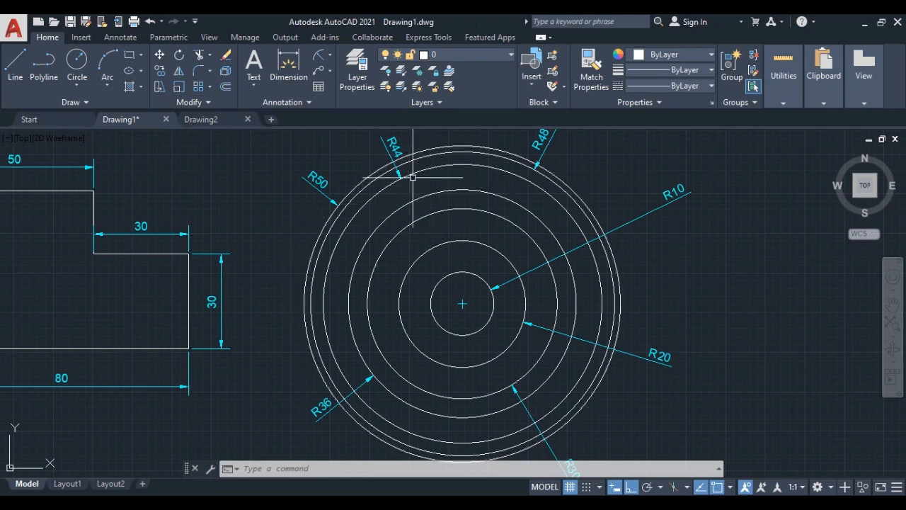
pyautogui.moveTo(376, 195)
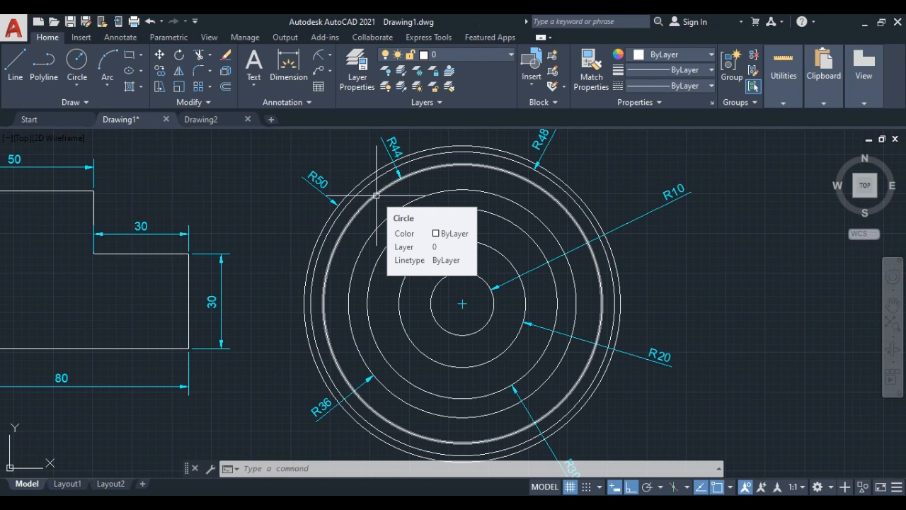
pyautogui.moveTo(335, 200)
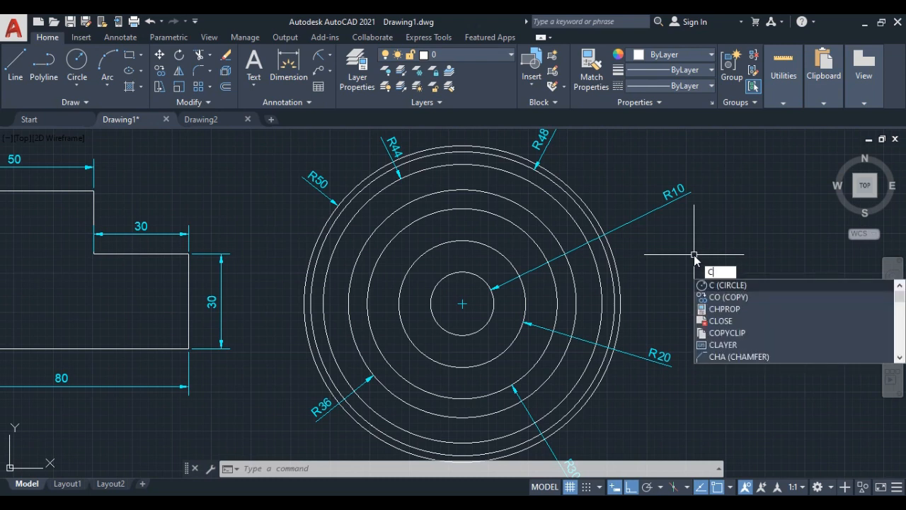
pyautogui.press('Return')
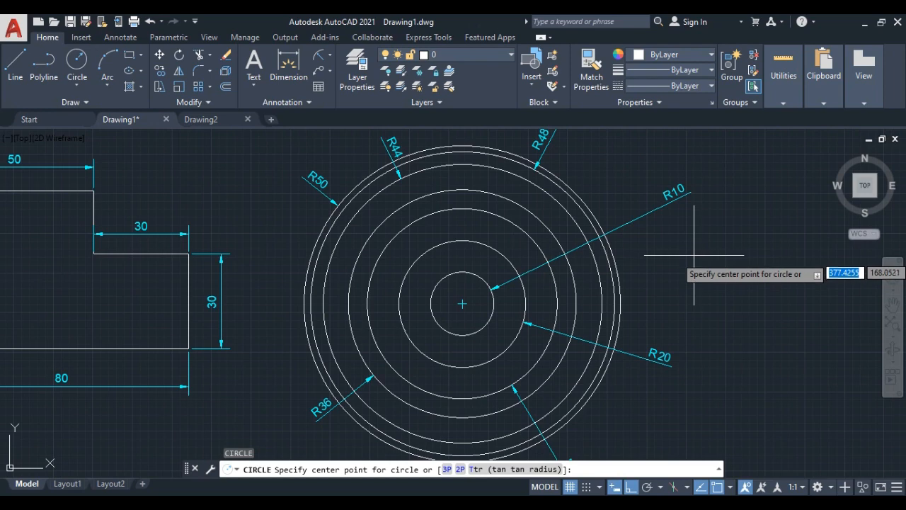
pyautogui.scroll(4, 671, 185)
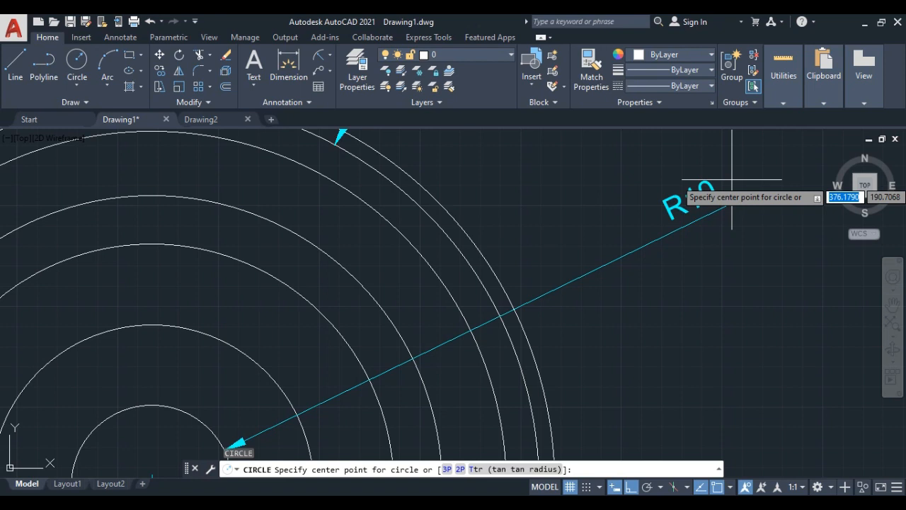
pyautogui.scroll(-6, 731, 197)
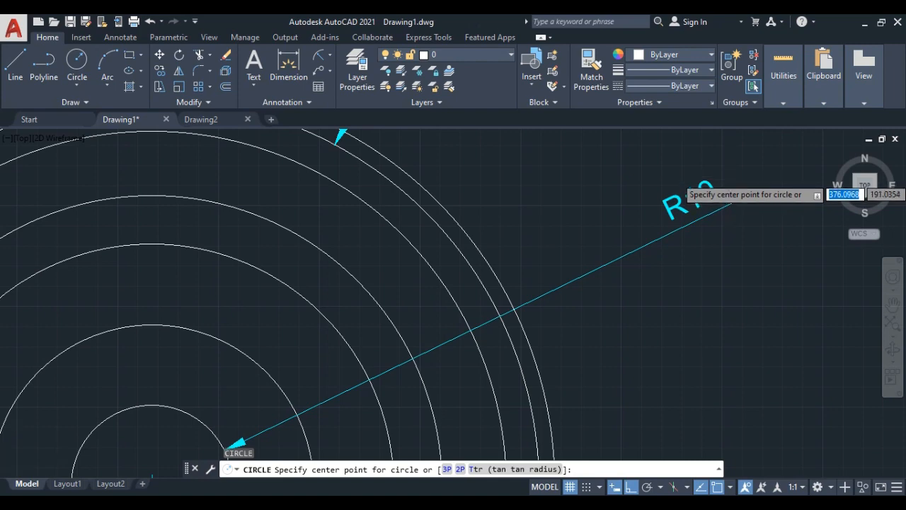
pyautogui.moveTo(730, 253); pyautogui.dragTo(558, 271, button='middle')
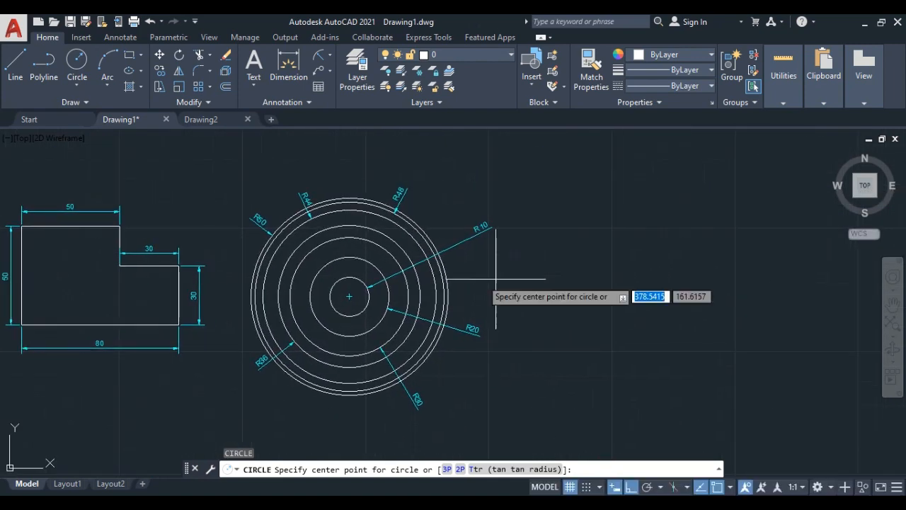
pyautogui.scroll(4, 441, 268)
pyautogui.scroll(-2, 441, 270)
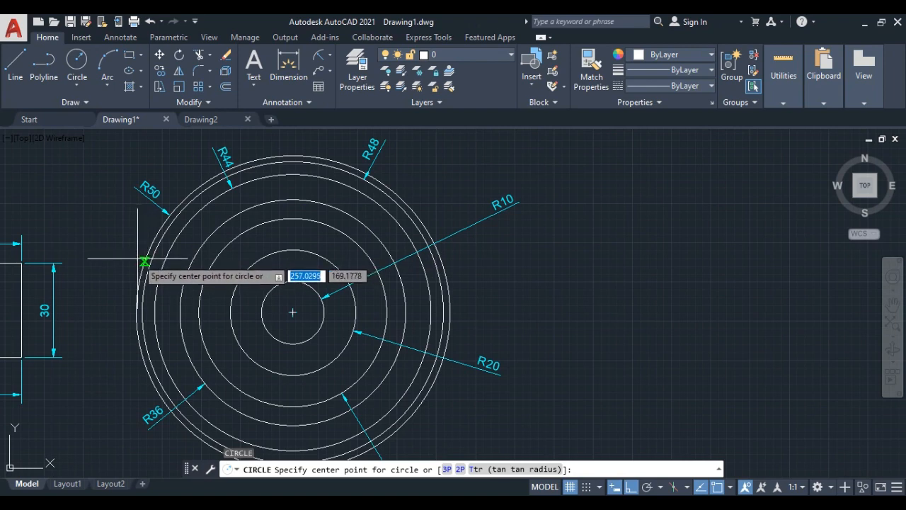
pyautogui.scroll(2, 142, 259)
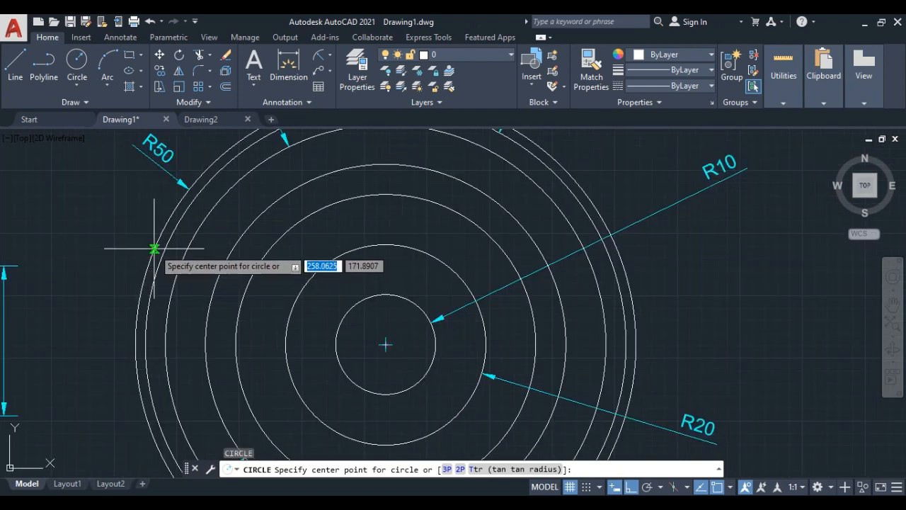
pyautogui.scroll(3, 156, 247)
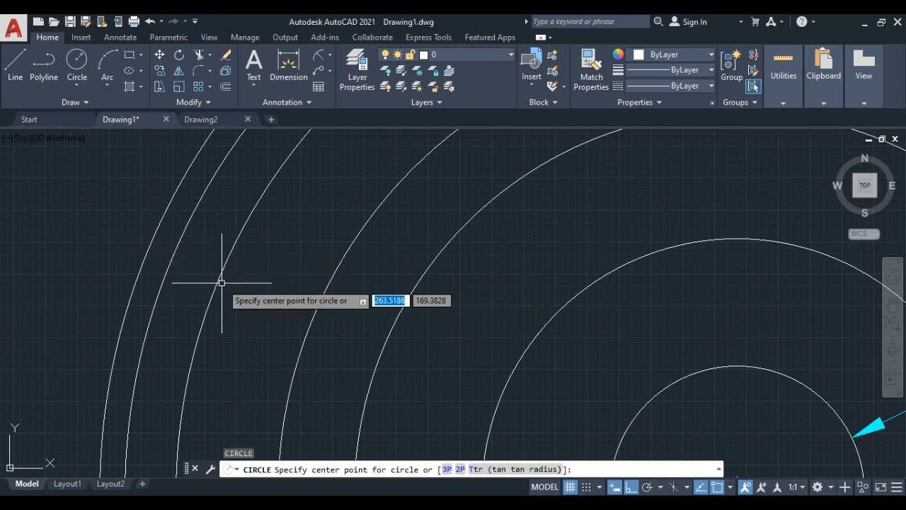
pyautogui.press('Escape')
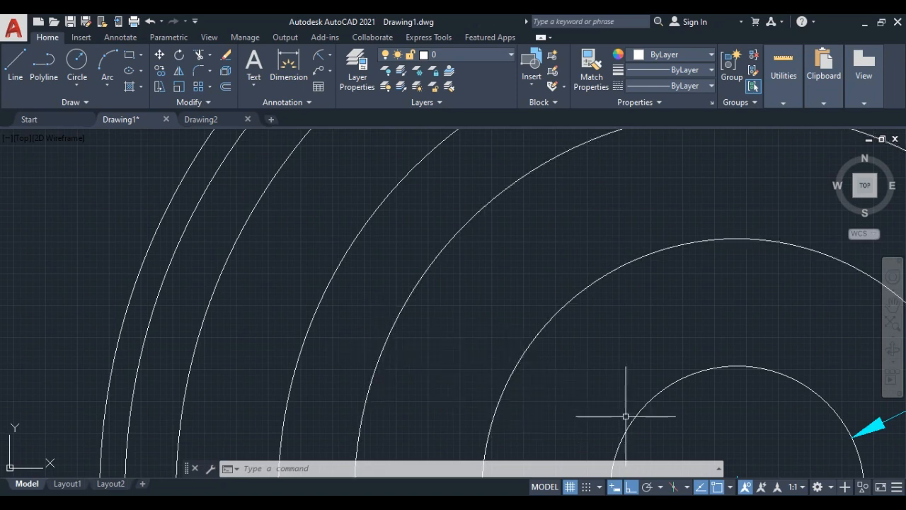
# Draw a circle of radius 10 in the empty area to the right of the dimensioned concentric circles
pyautogui.scroll(-5, 632, 416)
pyautogui.moveTo(632, 416); pyautogui.dragTo(469, 133, button='middle')
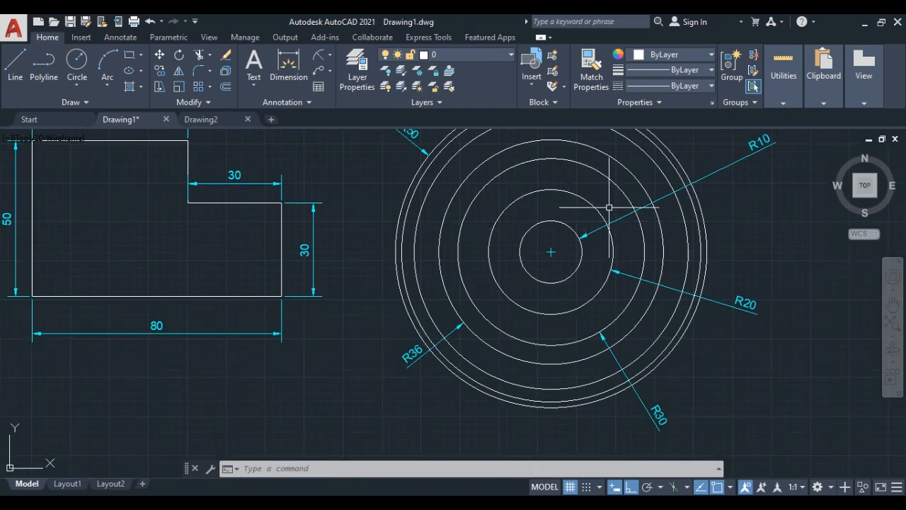
pyautogui.moveTo(564, 221)
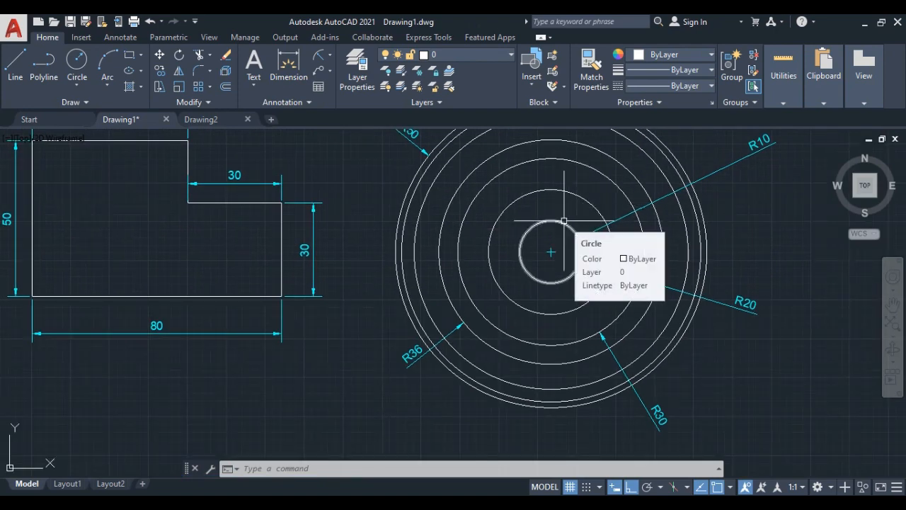
pyautogui.moveTo(648, 331); pyautogui.dragTo(473, 391, button='middle')
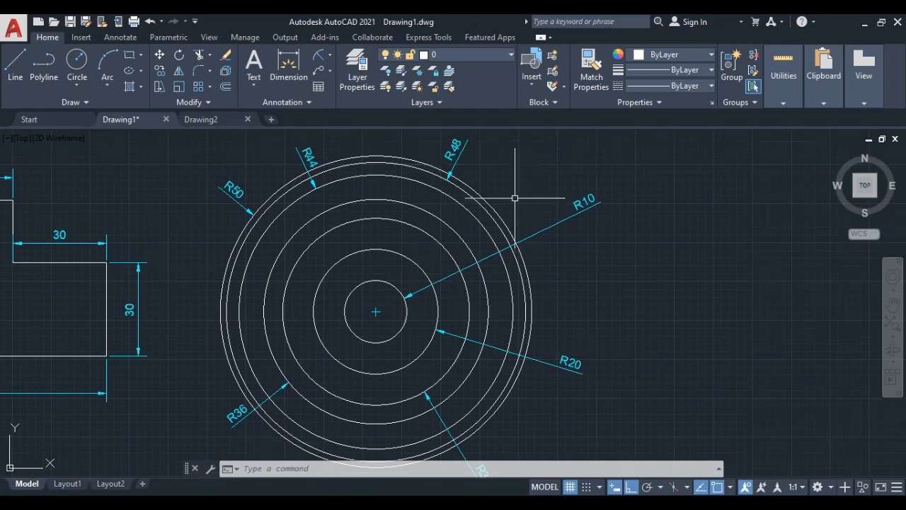
pyautogui.moveTo(670, 238); pyautogui.dragTo(513, 235, button='middle')
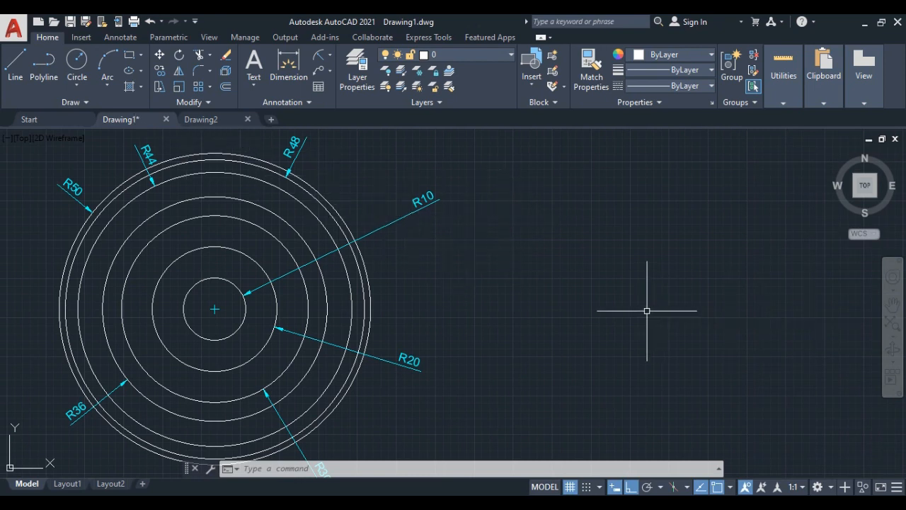
pyautogui.write('c')
pyautogui.press('Return')
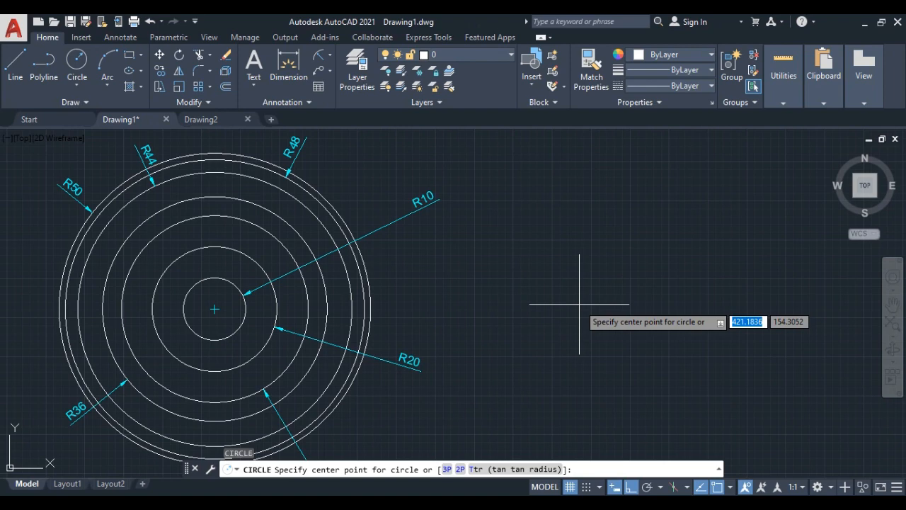
pyautogui.moveTo(677, 313); pyautogui.dragTo(642, 303, button='middle')
pyautogui.click(656, 303)
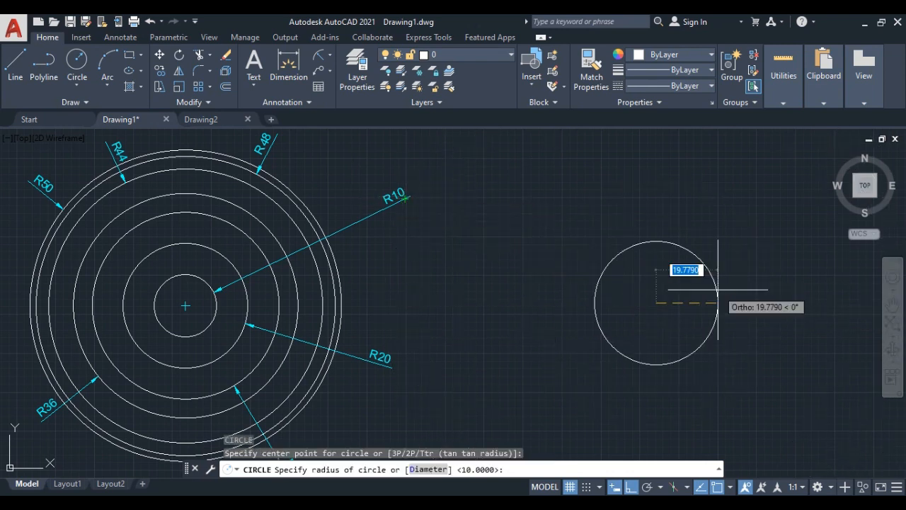
pyautogui.write('1')
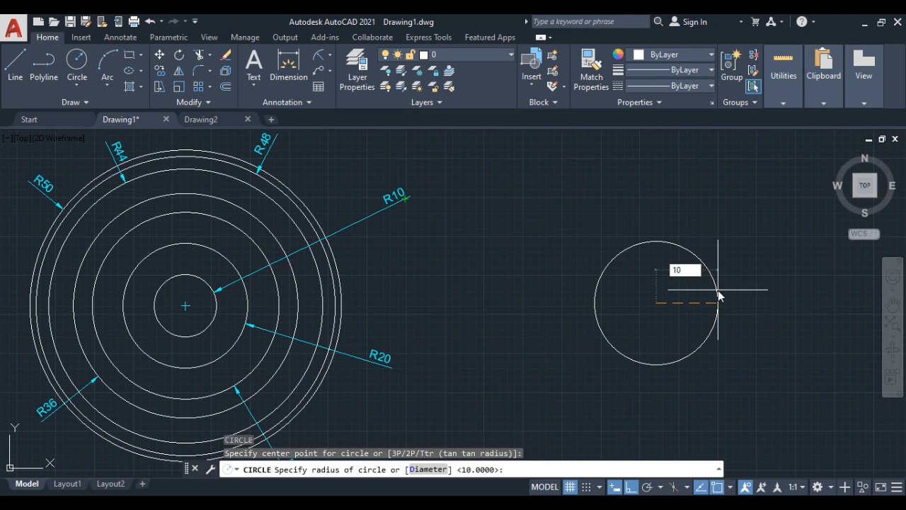
pyautogui.write('0')
pyautogui.press('Return')
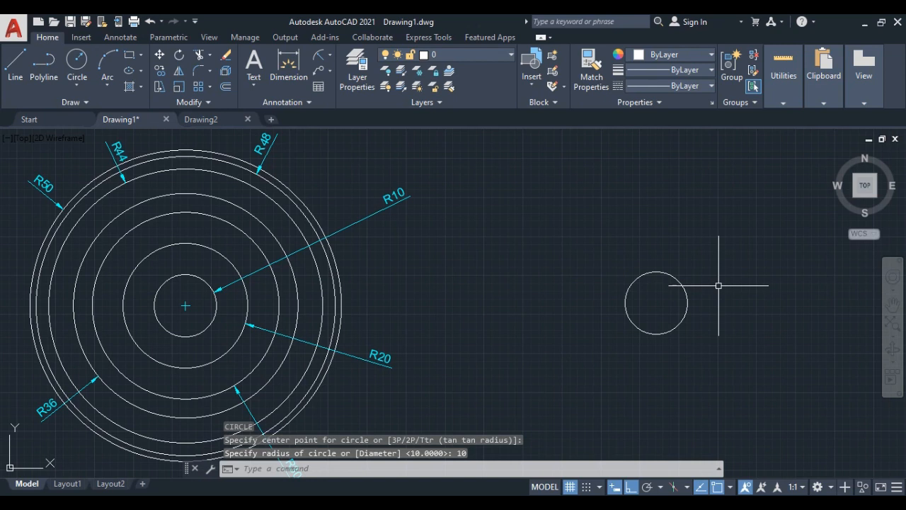
# Draw a circle of radius 20 centred on the new radius 10 circle
pyautogui.write('c')
pyautogui.press('Return')
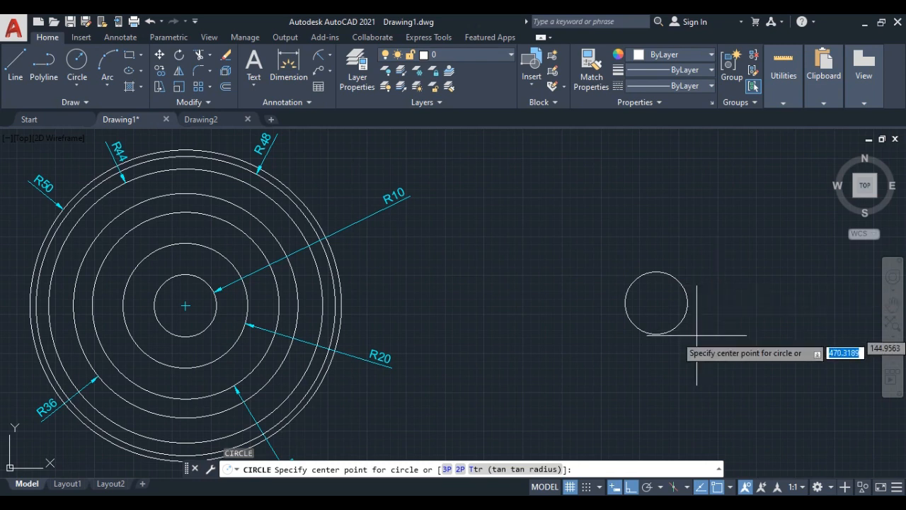
pyautogui.click(656, 303)
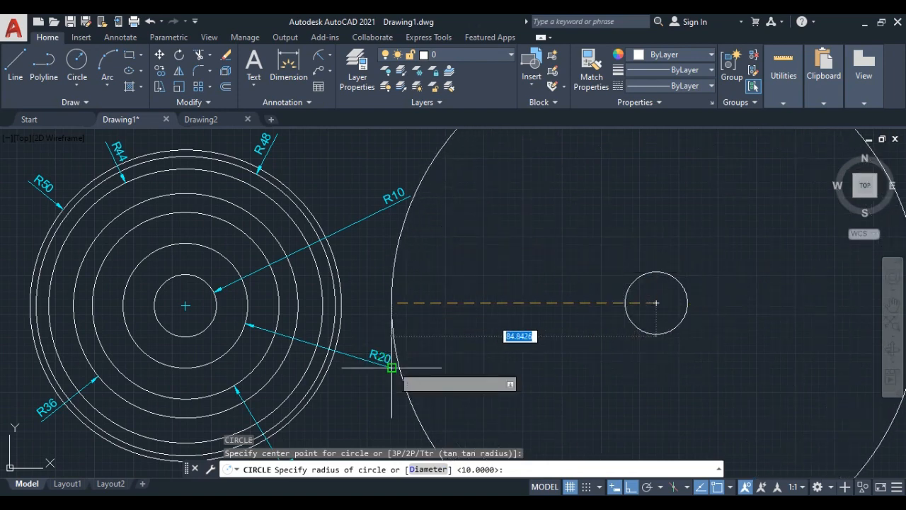
pyautogui.write('2')
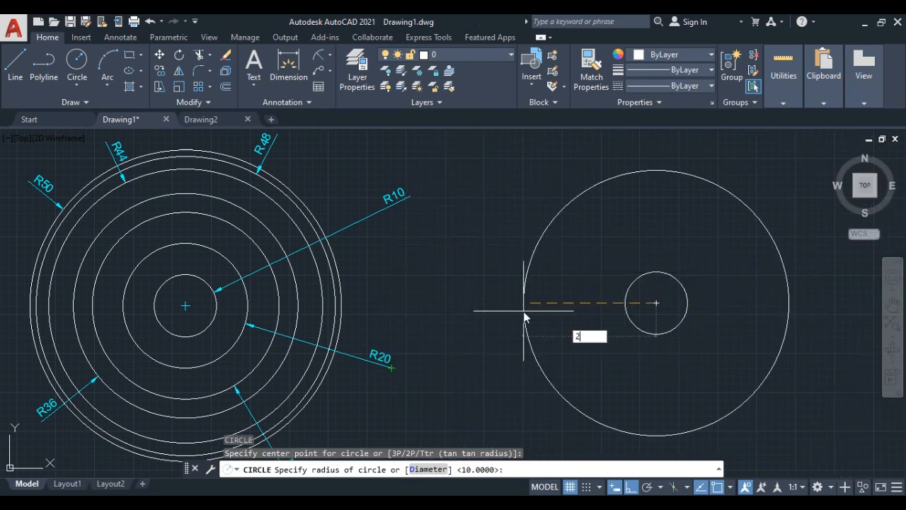
pyautogui.write('0')
pyautogui.press('Return')
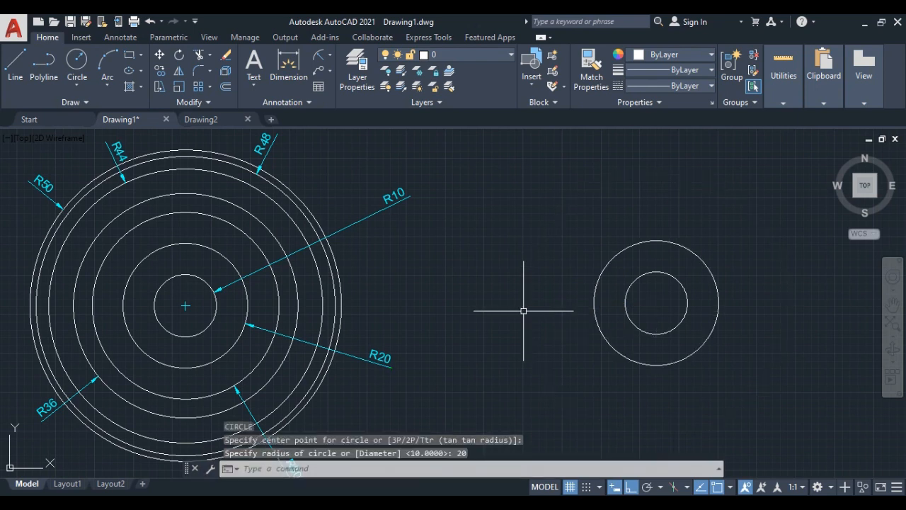
# Add a third concentric circle of radius 30 around the same centre as the two new circles
pyautogui.press('Return')
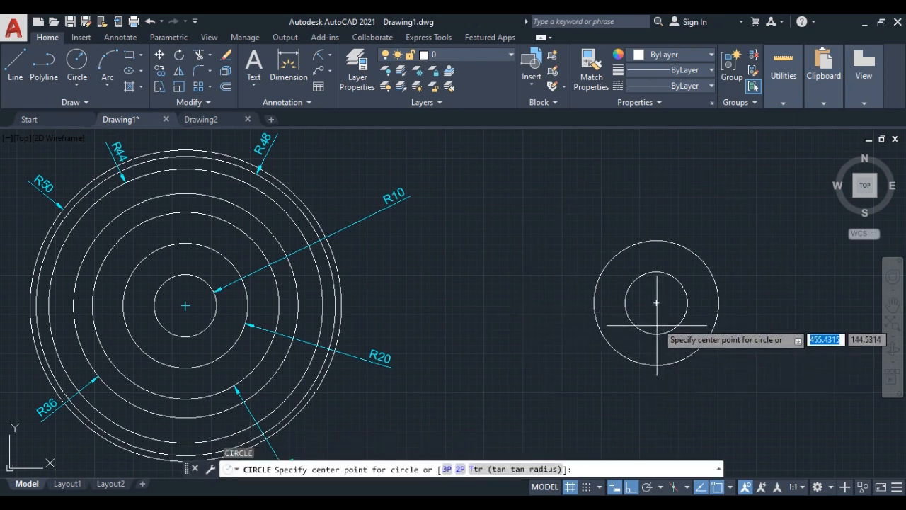
pyautogui.click(657, 301)
pyautogui.scroll(-3, 545, 304)
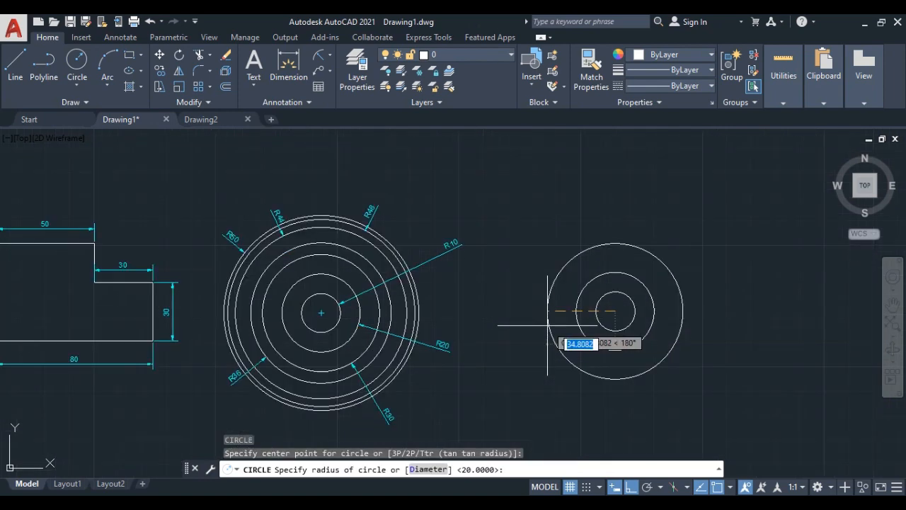
pyautogui.scroll(6, 390, 368)
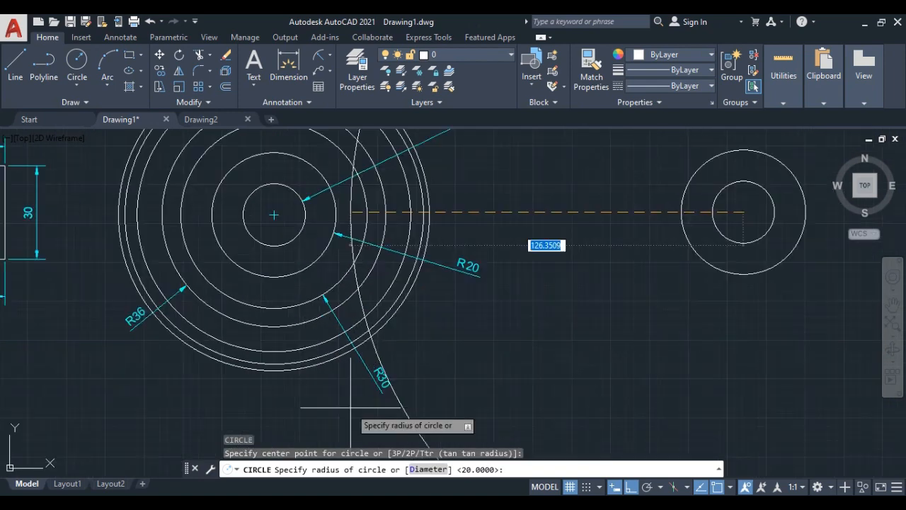
pyautogui.scroll(-2, 479, 348)
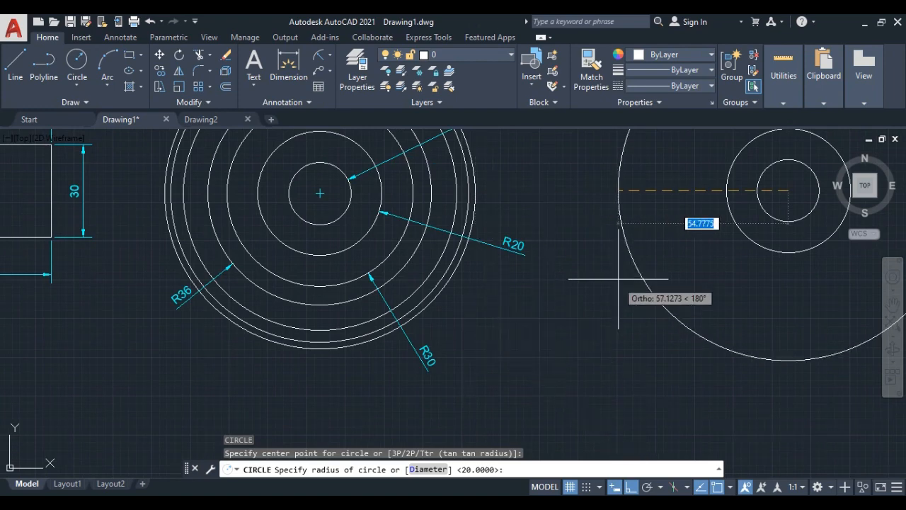
pyautogui.write('30')
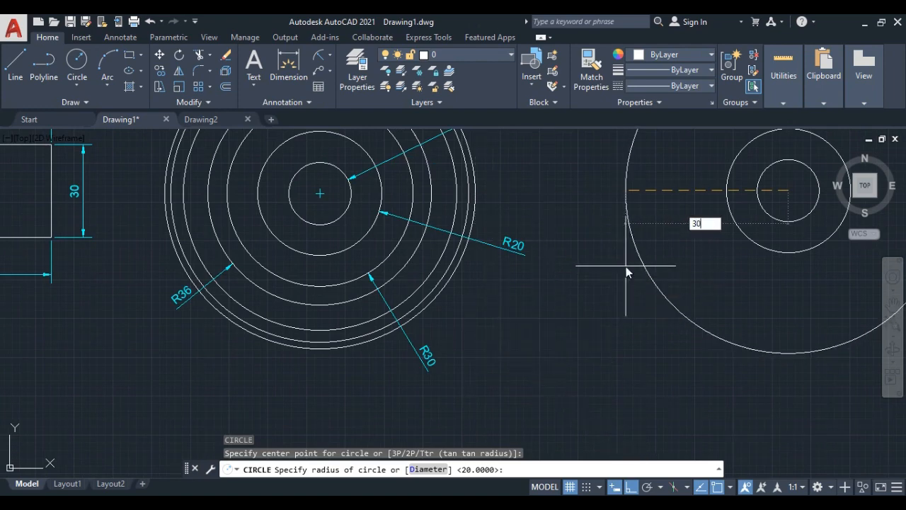
pyautogui.press('Return')
# Add a fourth circle of radius 36 from the common centre of the new circles
pyautogui.moveTo(624, 266); pyautogui.dragTo(573, 334, button='middle')
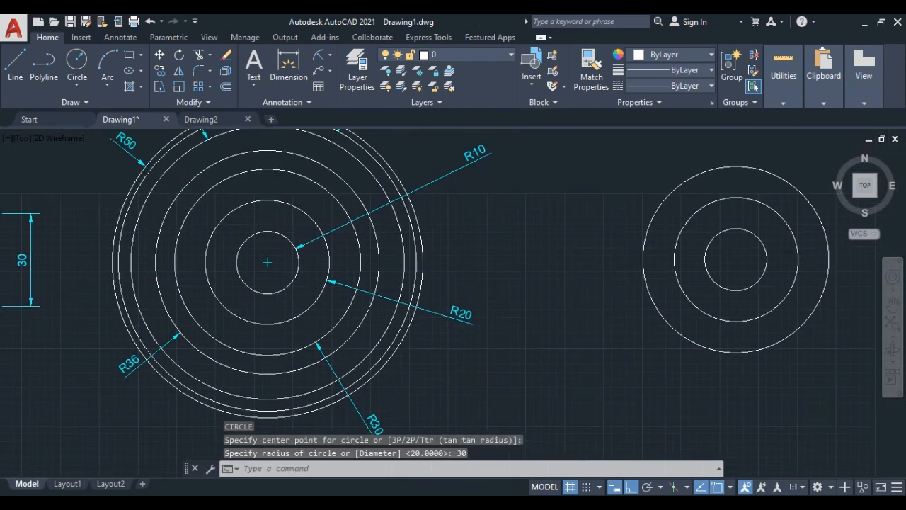
pyautogui.press('Return')
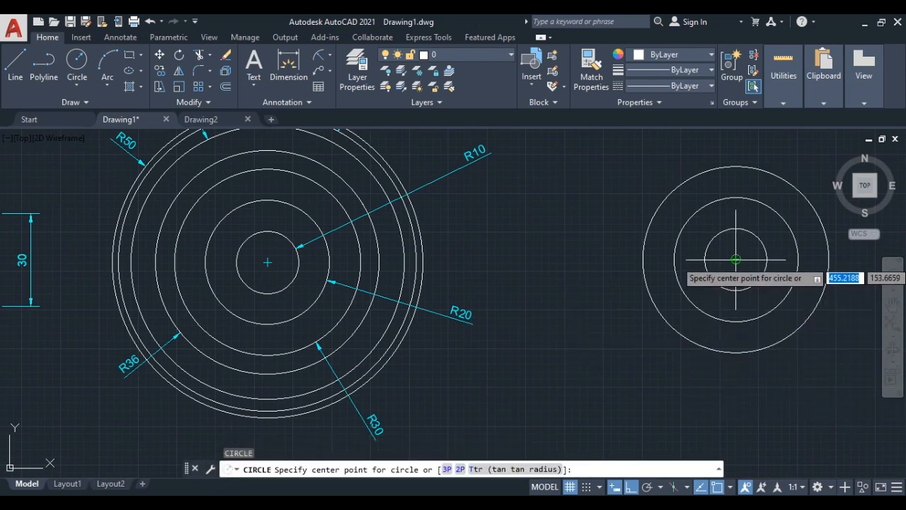
pyautogui.click(735, 260)
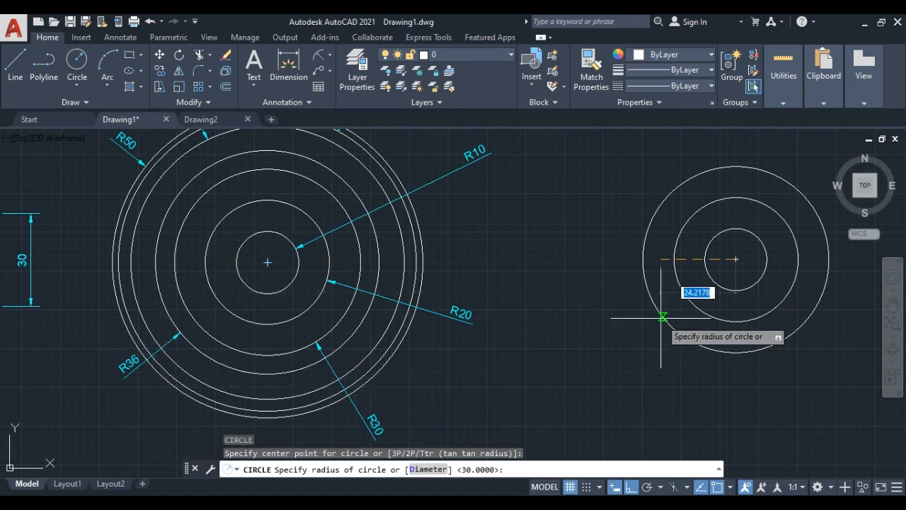
pyautogui.write('36')
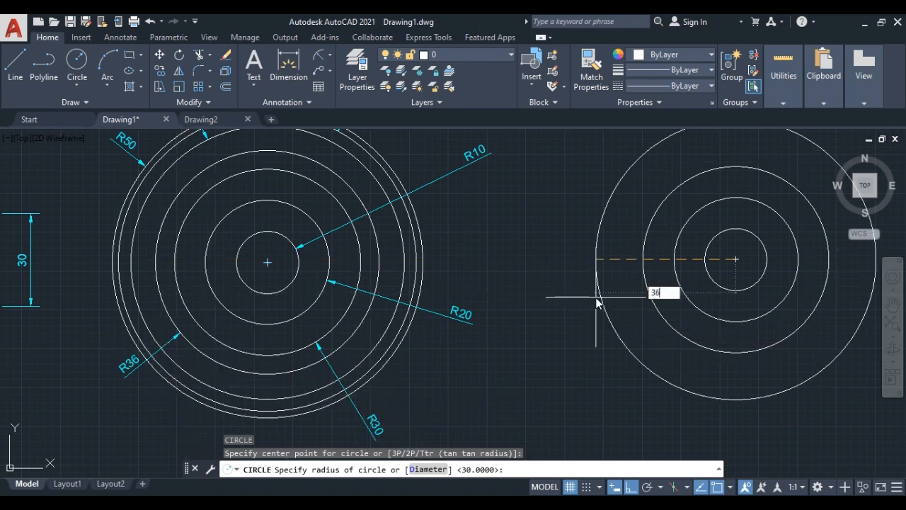
pyautogui.press('Return')
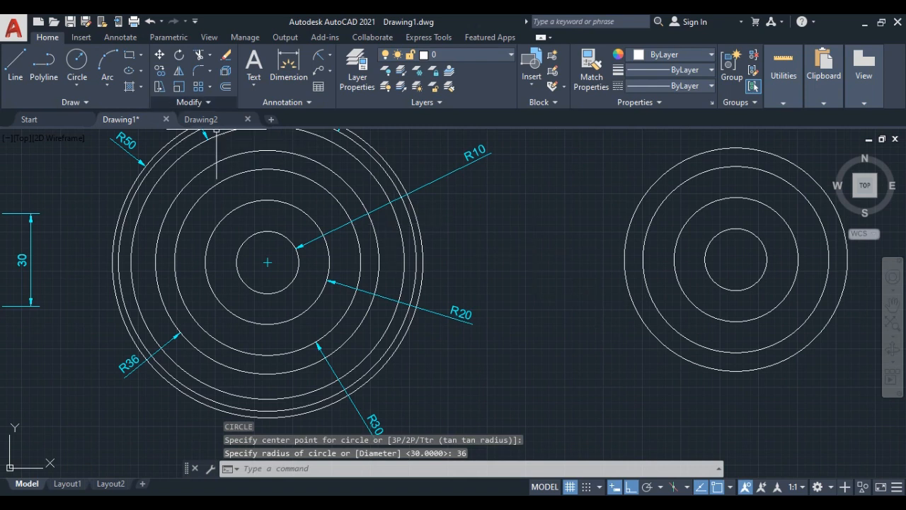
# Draw a circle of radius 50 from the common centre of the undimensioned circles
pyautogui.press('Return')
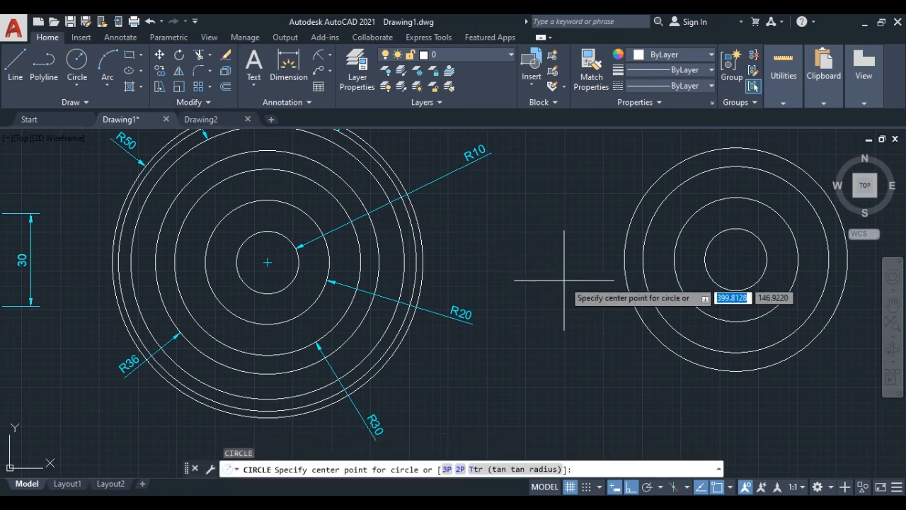
pyautogui.click(736, 260)
pyautogui.moveTo(548, 285); pyautogui.dragTo(593, 393, button='middle')
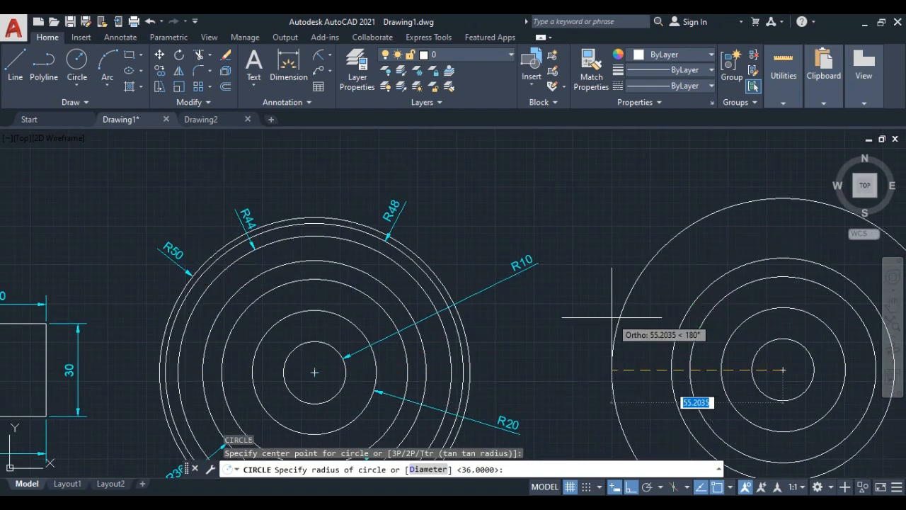
pyautogui.write('50')
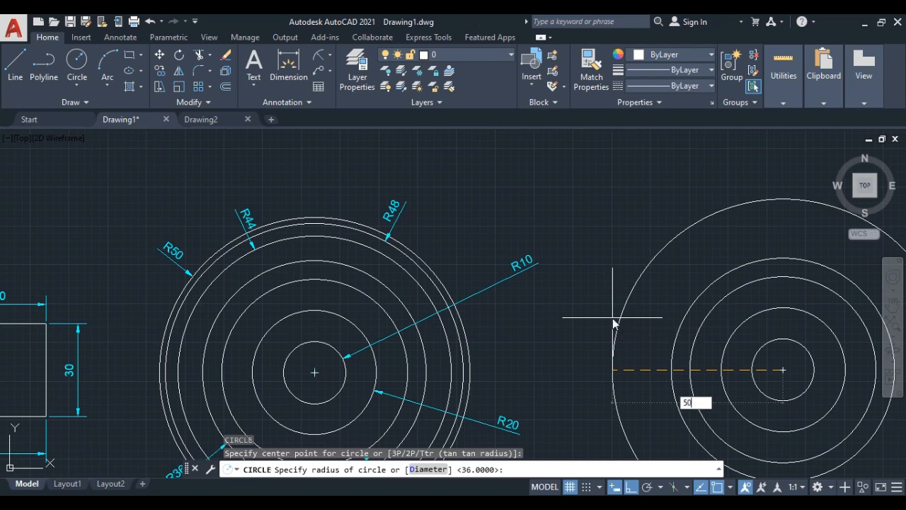
pyautogui.press('Return')
# Add a circle of radius 44 inside the radius 50 outer circle, using the same centre
pyautogui.moveTo(560, 309); pyautogui.dragTo(445, 253, button='middle')
pyautogui.press('Return')
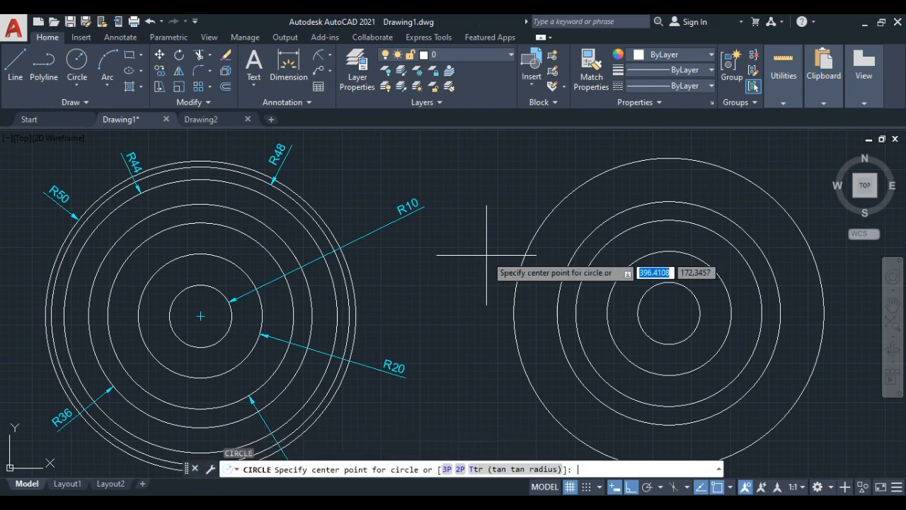
pyautogui.click(669, 313)
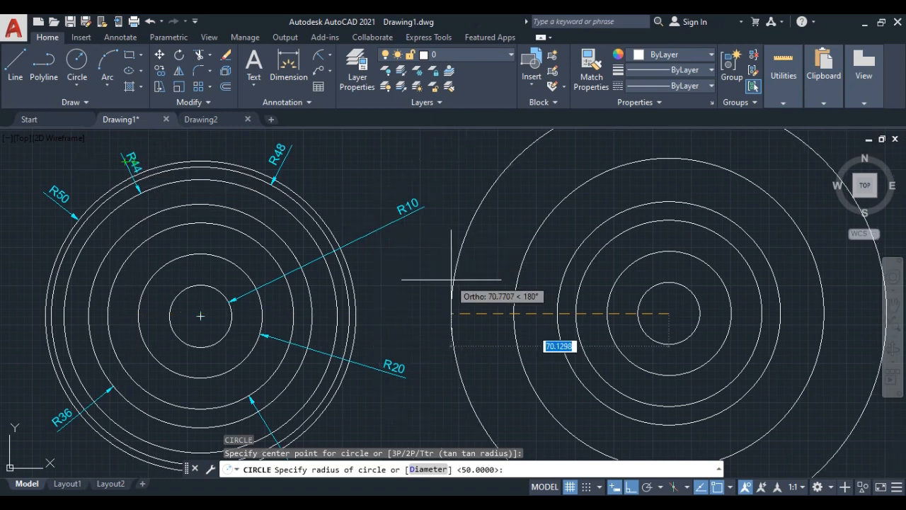
pyautogui.write('44')
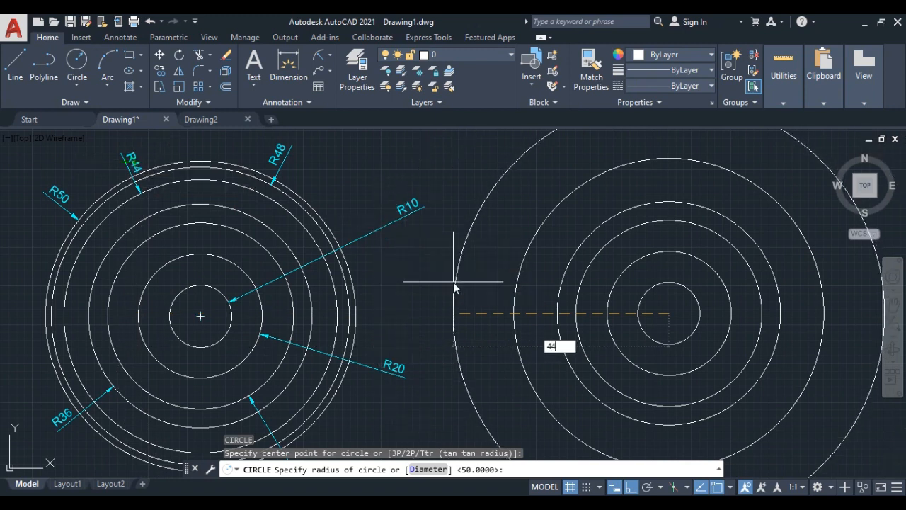
pyautogui.press('Return')
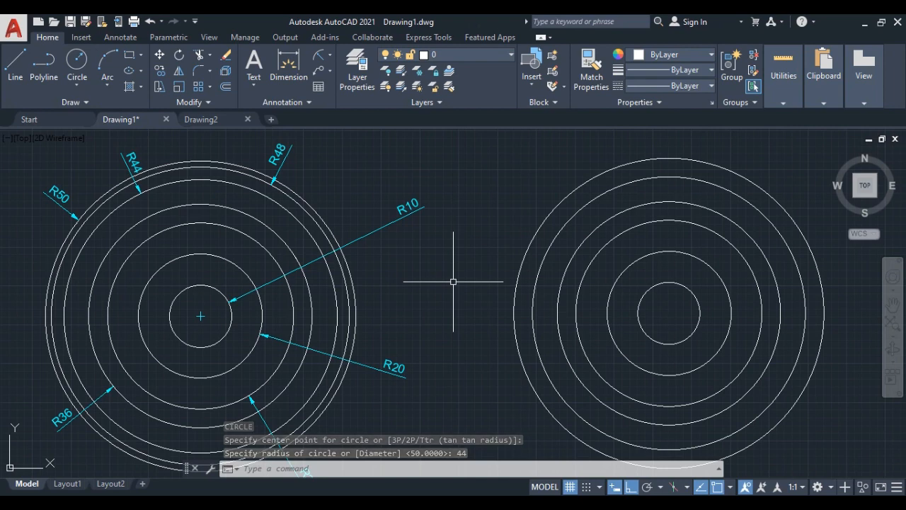
# Complete the copied concentric set with a circle of radius 48 on the shared centre
pyautogui.scroll(4, 544, 239)
pyautogui.scroll(-4, 544, 238)
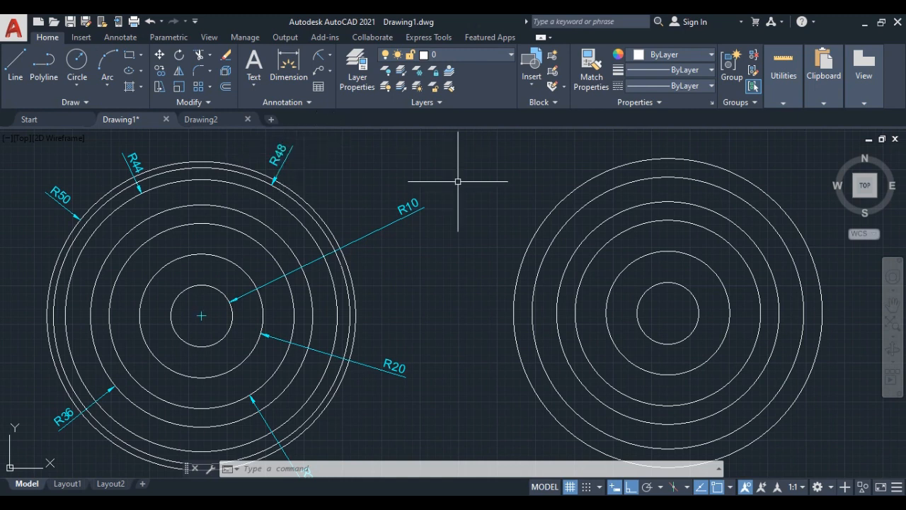
pyautogui.write('c')
pyautogui.press('Return')
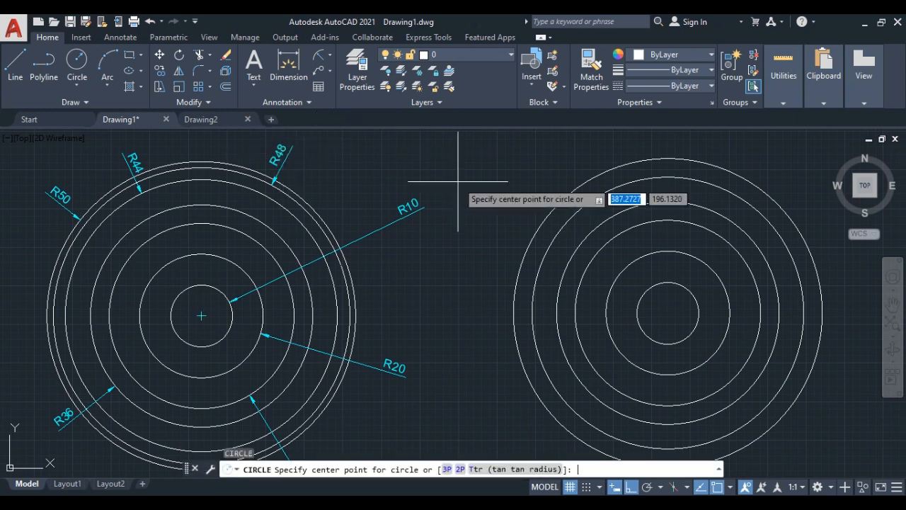
pyautogui.click(668, 312)
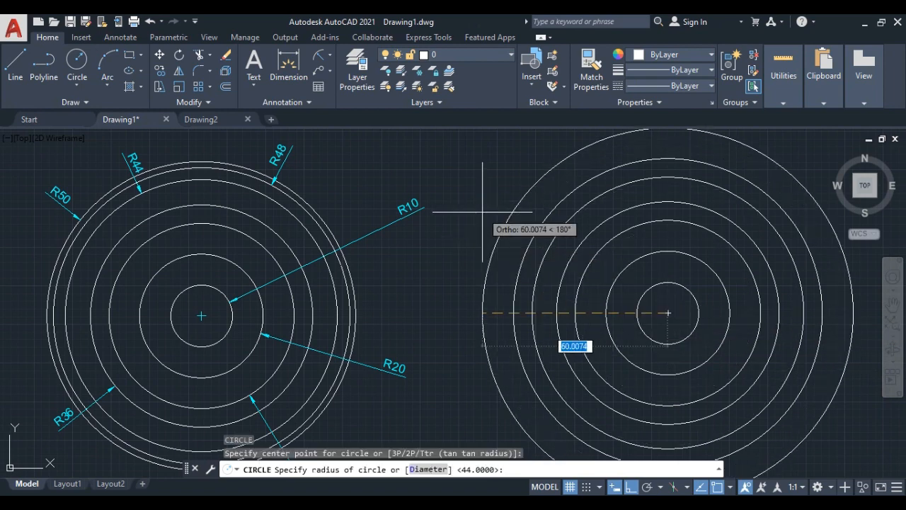
pyautogui.write('48')
pyautogui.press('Return')
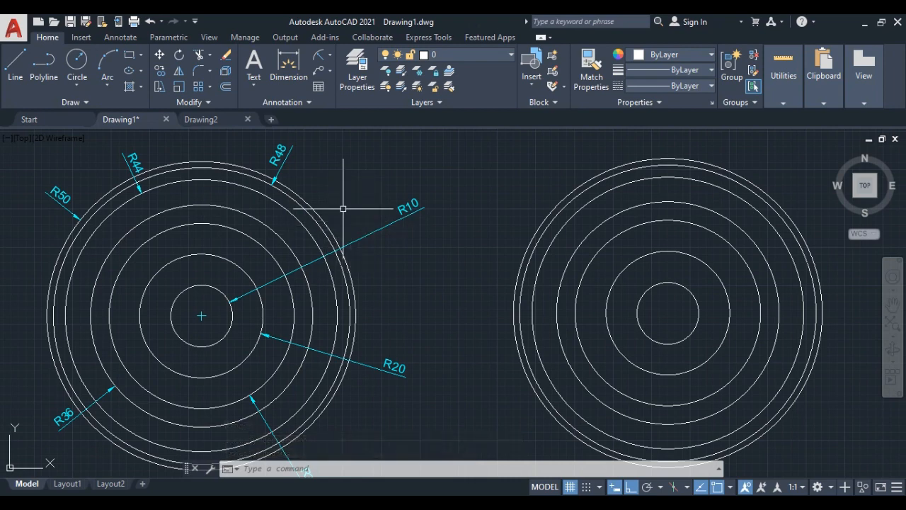
pyautogui.scroll(-4, 343, 209)
pyautogui.moveTo(442, 224); pyautogui.dragTo(565, 234, button='middle')
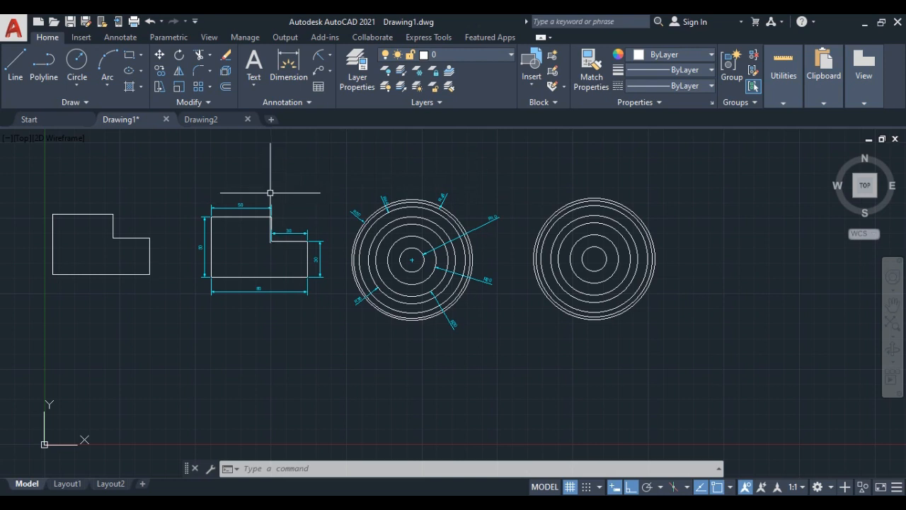
pyautogui.scroll(4, 269, 192)
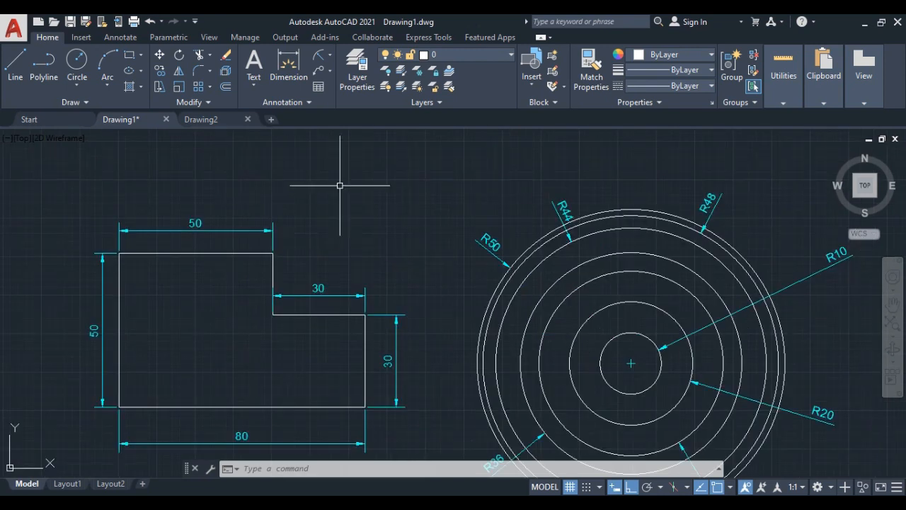
pyautogui.scroll(-2, 340, 186)
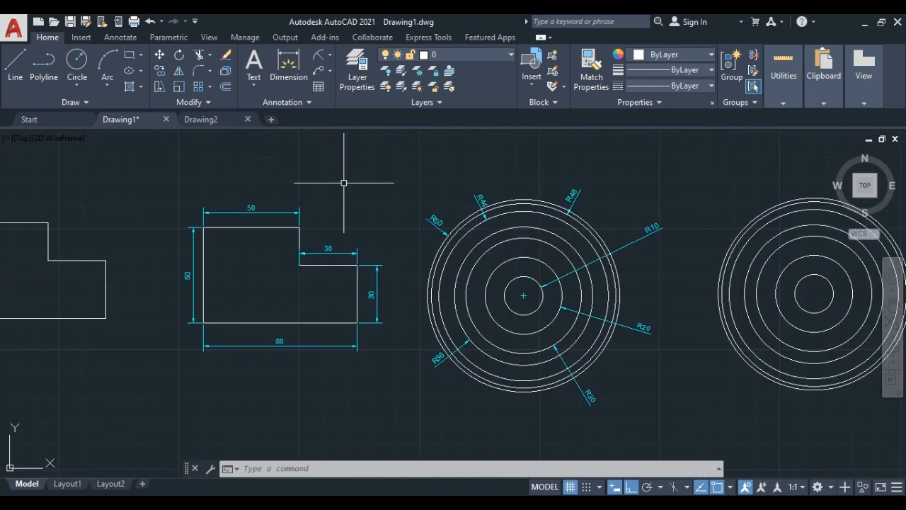